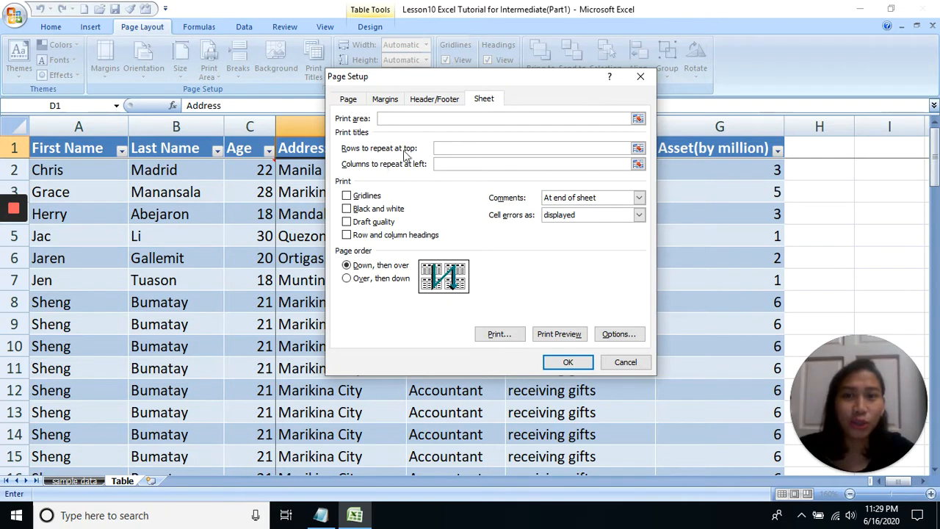
# Preview the printout and compare the top of pages 1 and 2 for column headers, closing the preview when done
pyautogui.click(442, 166)
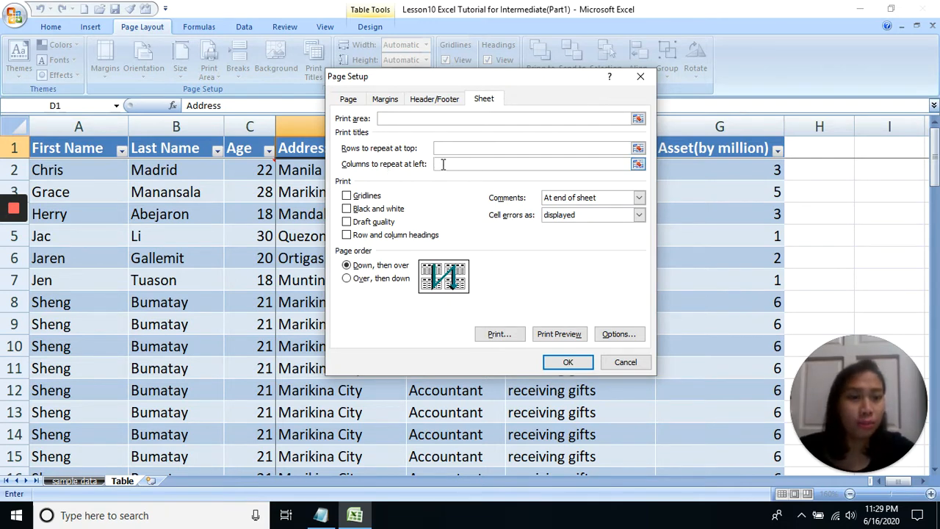
pyautogui.moveTo(14, 238)
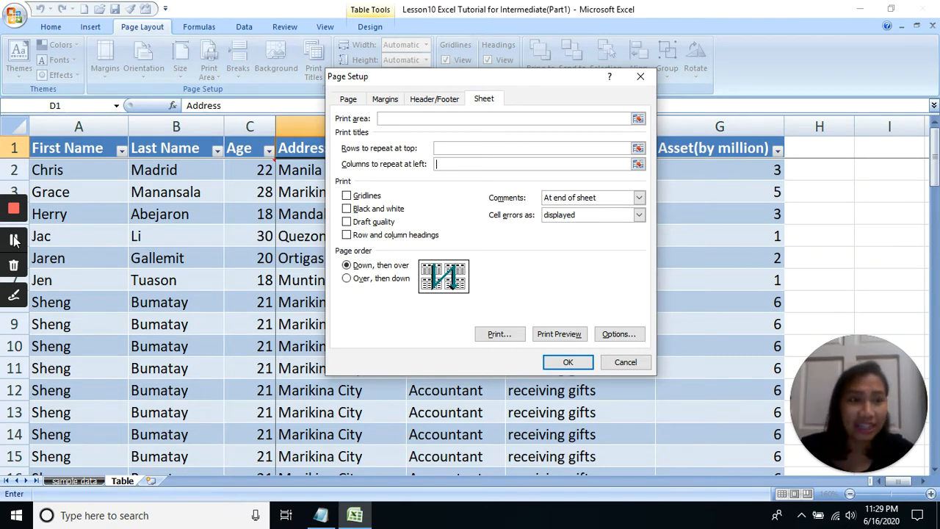
pyautogui.click(558, 334)
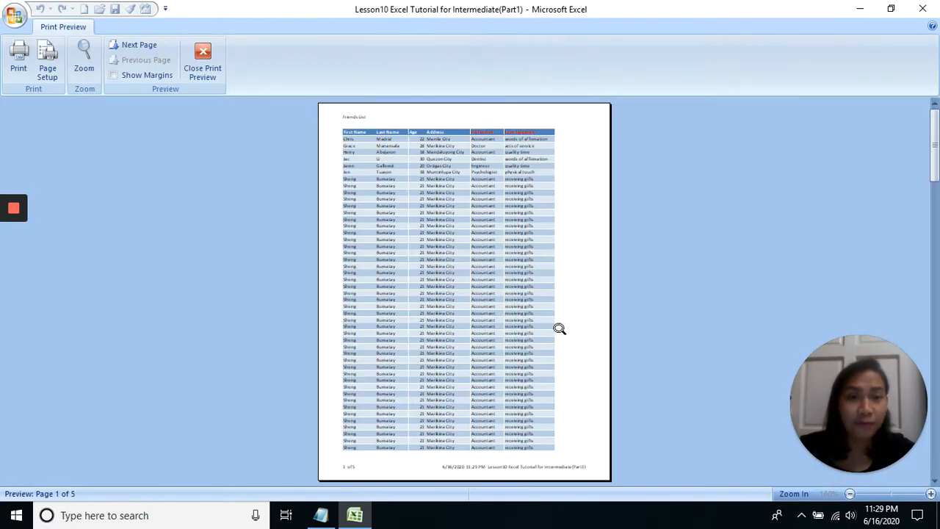
pyautogui.click(456, 127)
pyautogui.click(456, 127)
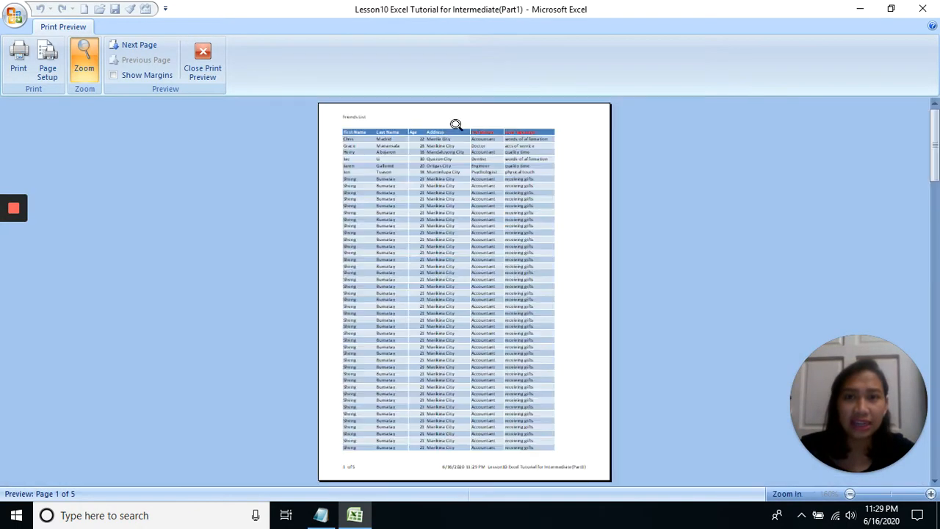
pyautogui.click(456, 125)
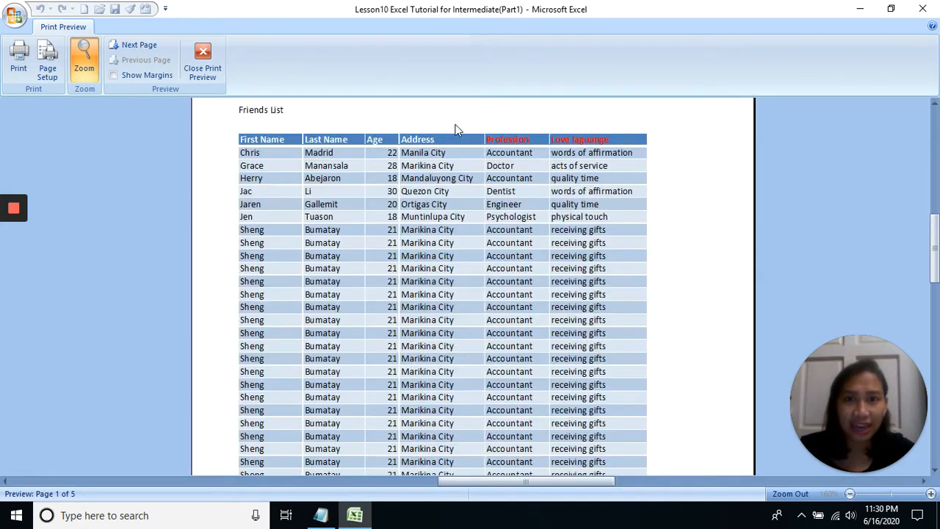
pyautogui.click(456, 125)
pyautogui.press('pagedown')
pyautogui.click(444, 126)
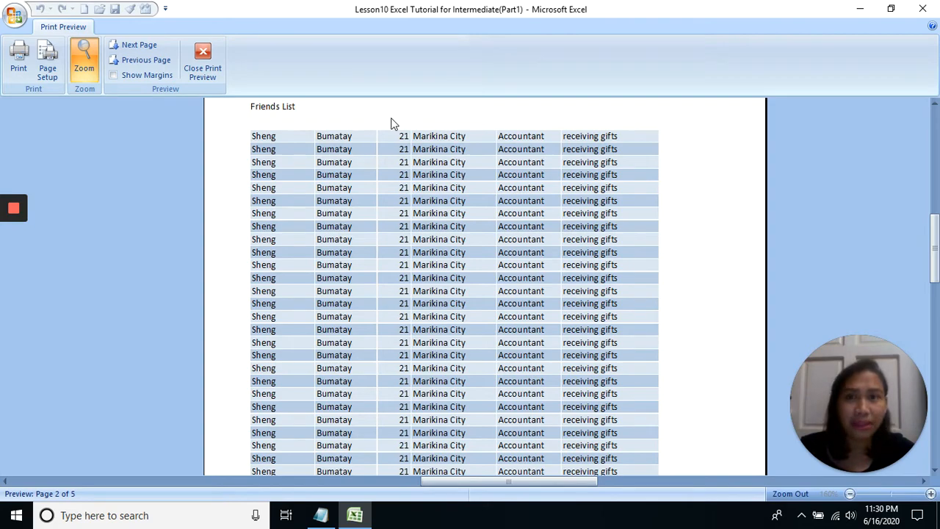
pyautogui.click(208, 69)
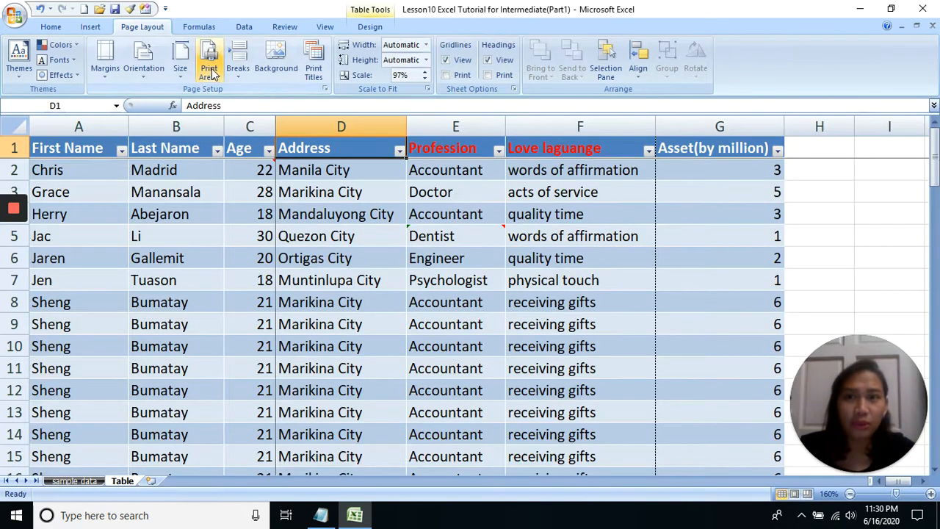
# Set row 1 ($1:$1) as the row to repeat at the top of every printed page
pyautogui.click(314, 63)
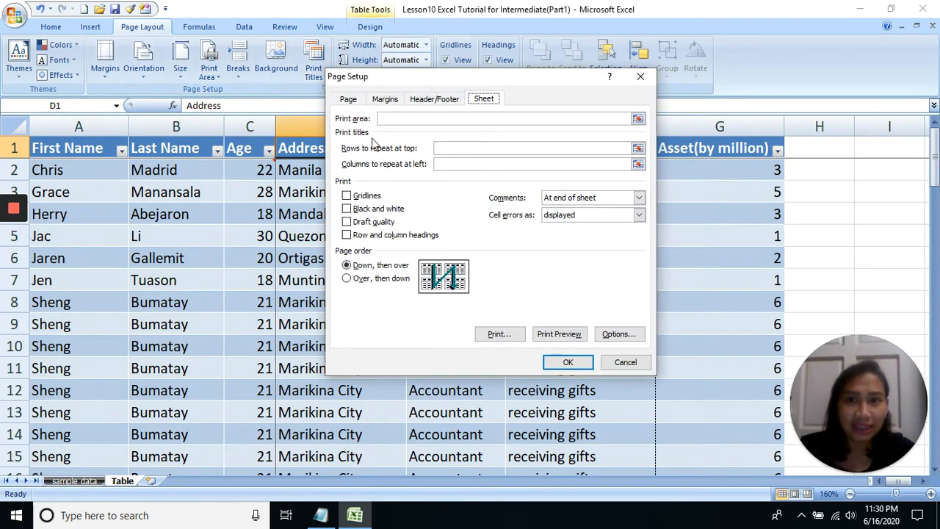
pyautogui.click(453, 148)
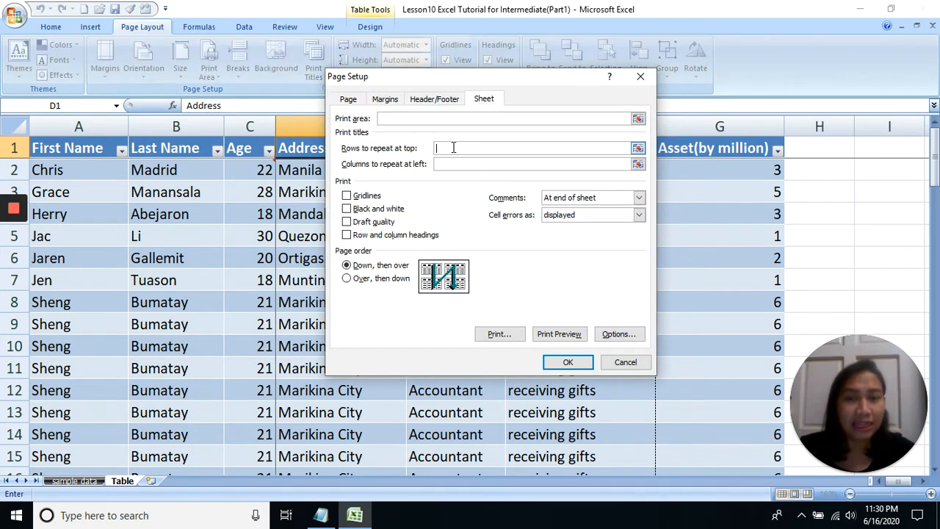
pyautogui.click(50, 148)
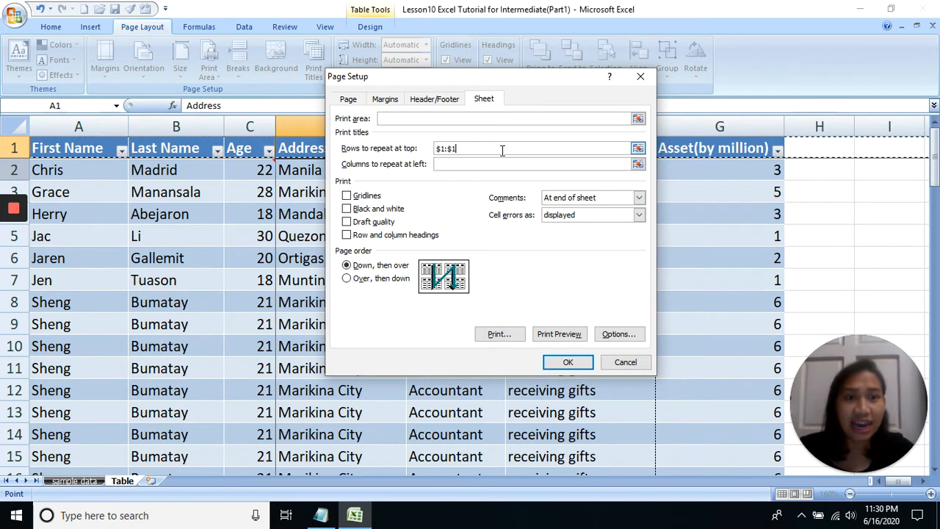
pyautogui.click(493, 165)
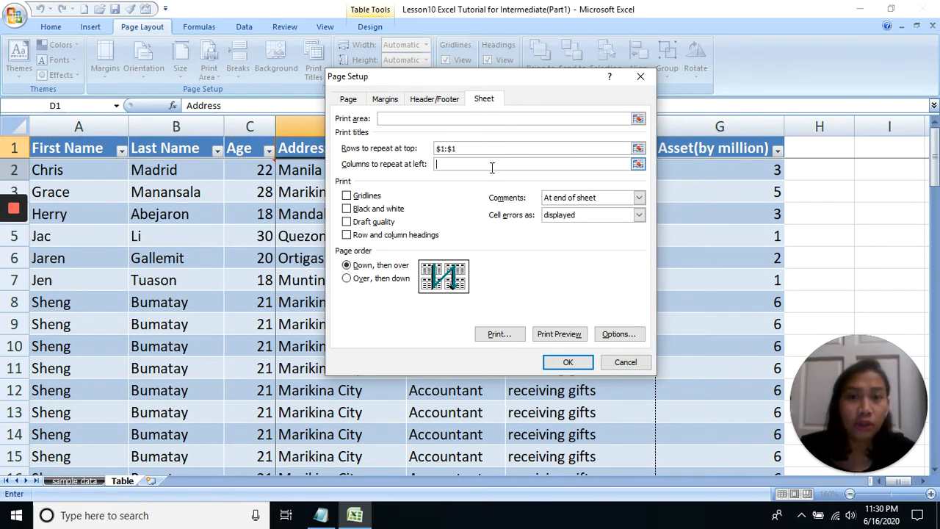
# Preview pages 2 and 3 to check the repeated header row, closing the preview when done
pyautogui.click(559, 334)
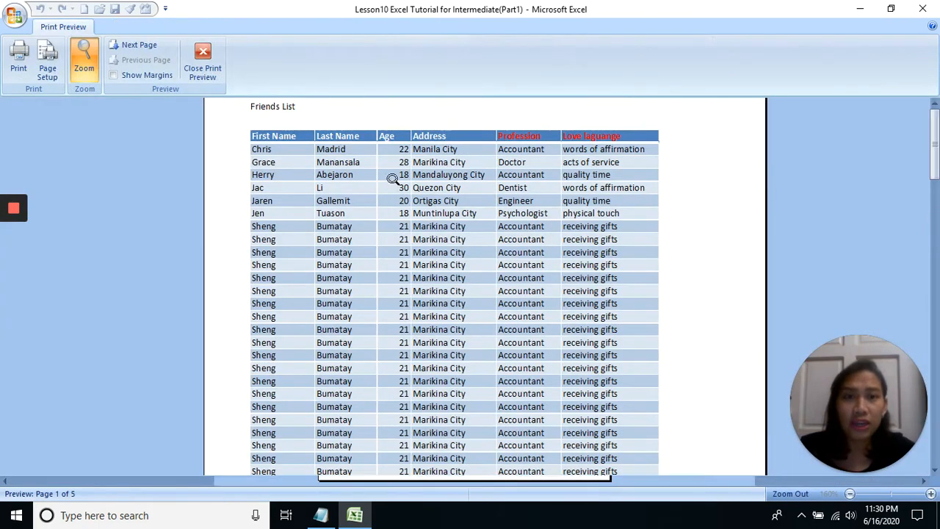
pyautogui.click(393, 179)
pyautogui.scroll(-2, 465, 162)
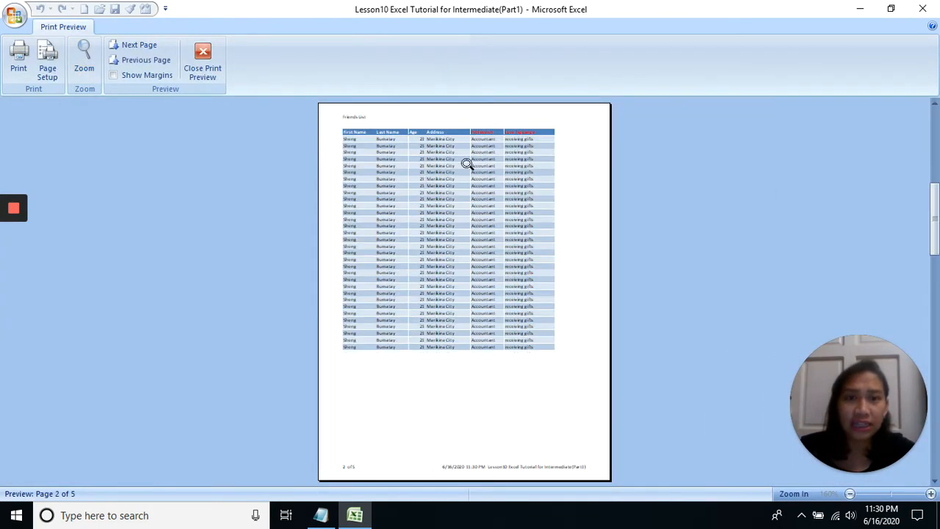
pyautogui.click(401, 128)
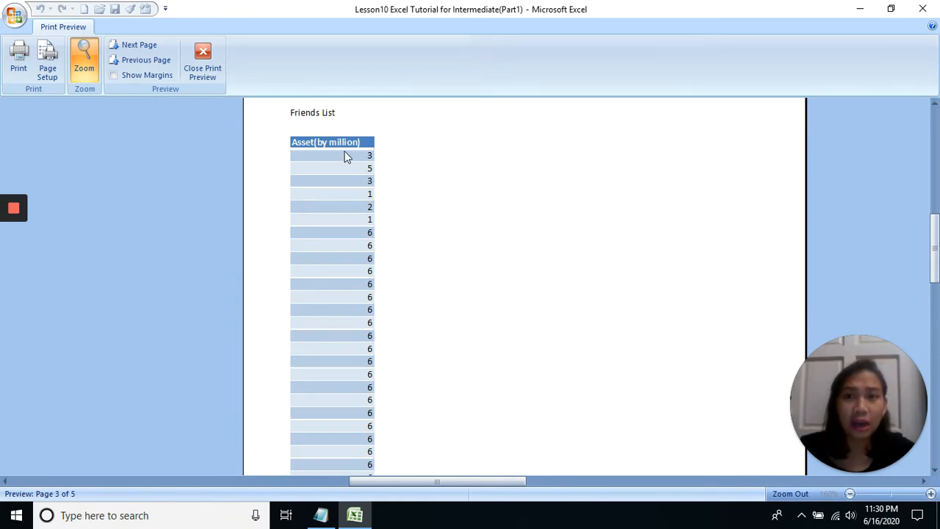
pyautogui.click(410, 145)
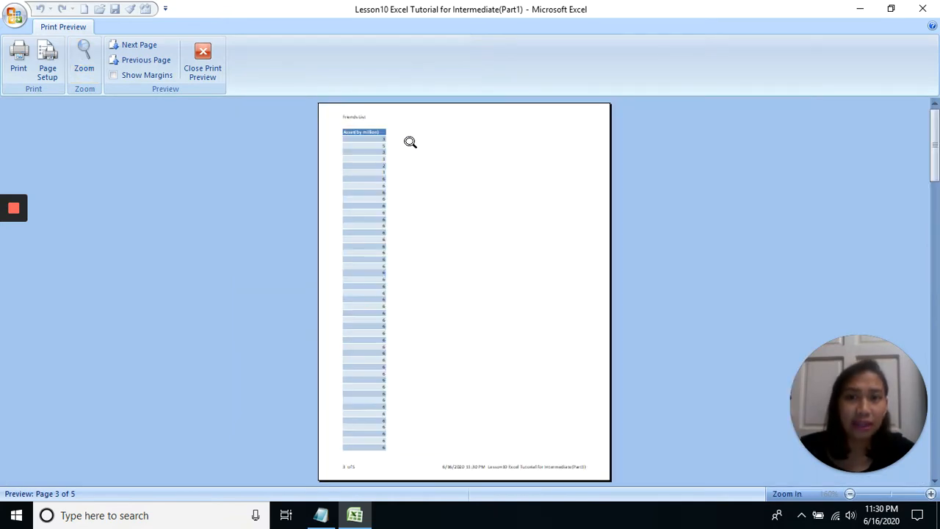
pyautogui.click(363, 130)
pyautogui.click(363, 132)
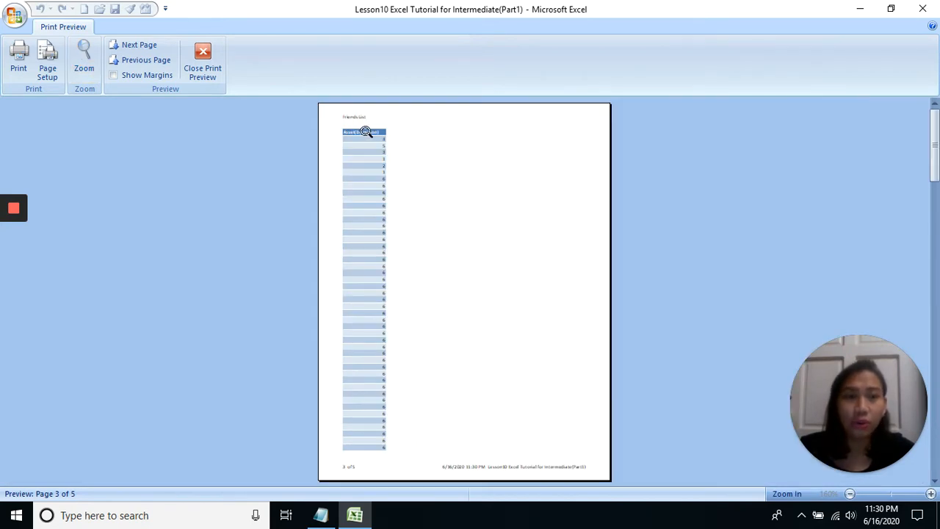
pyautogui.click(364, 131)
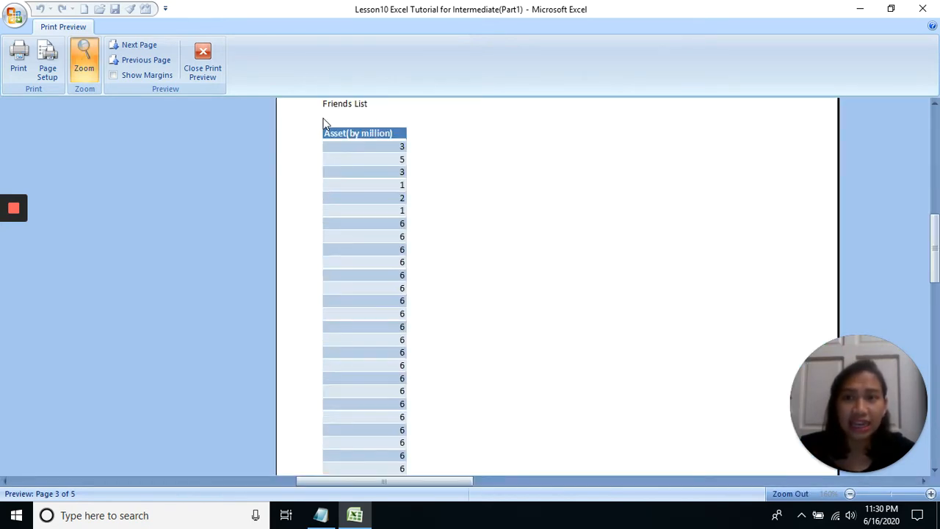
pyautogui.click(215, 83)
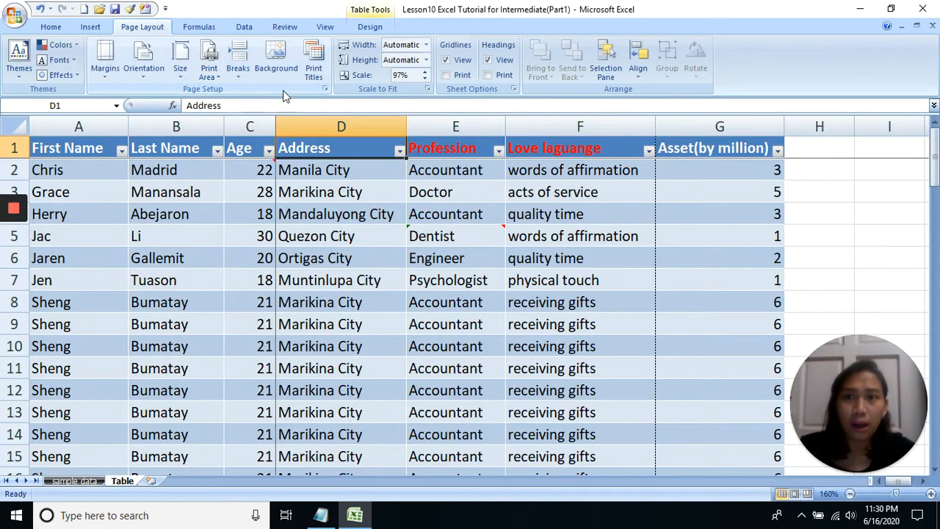
# Set columns A and B ($A:$B) to repeat at the left of every printed page
pyautogui.click(313, 71)
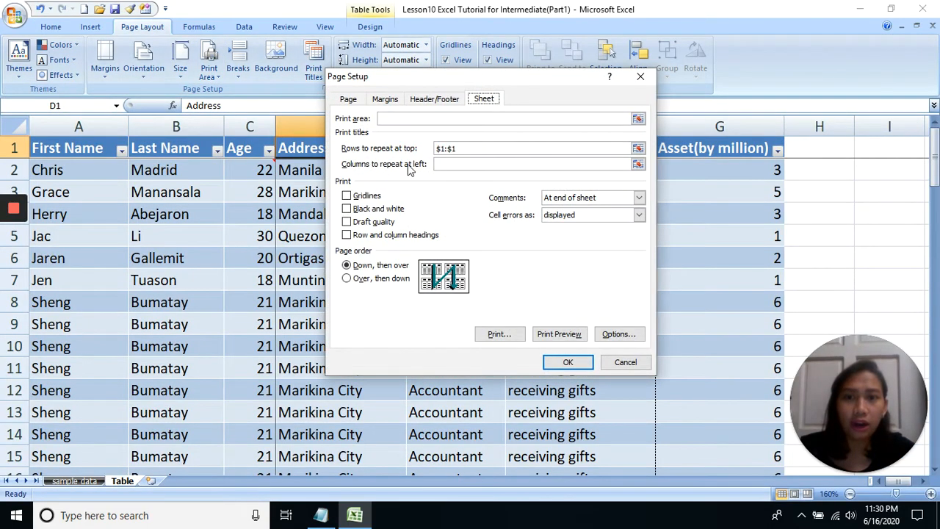
pyautogui.click(447, 163)
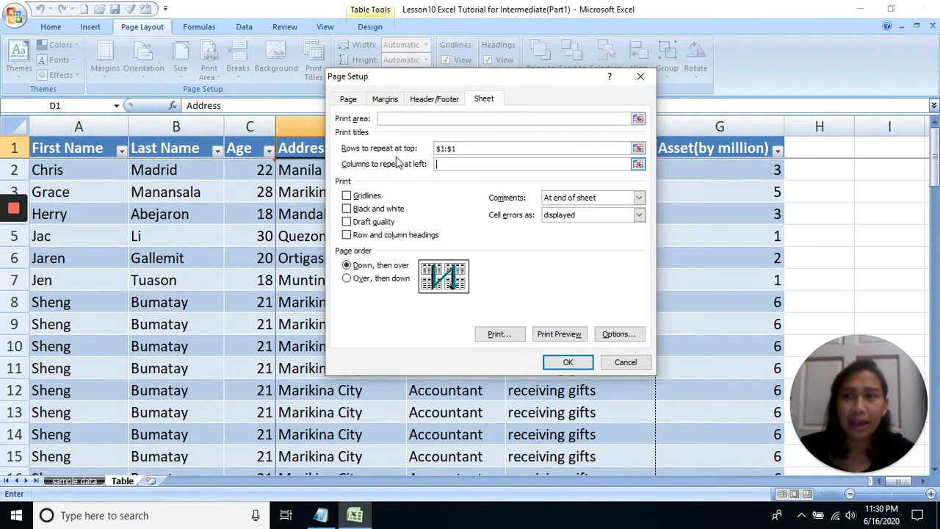
pyautogui.click(104, 125)
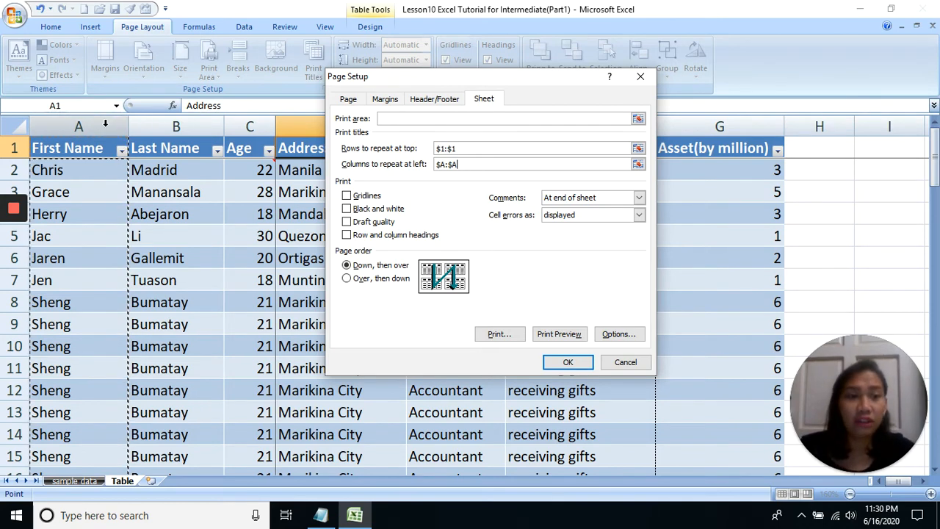
pyautogui.moveTo(105, 123); pyautogui.dragTo(163, 125)
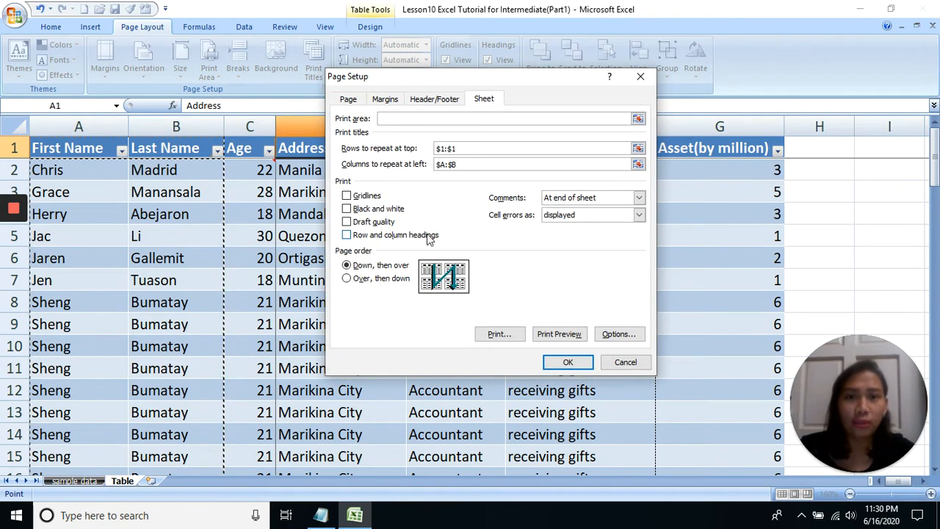
# Preview pages 1 to 3 to check the repeated First Name and Last Name columns, closing the preview when done
pyautogui.click(559, 334)
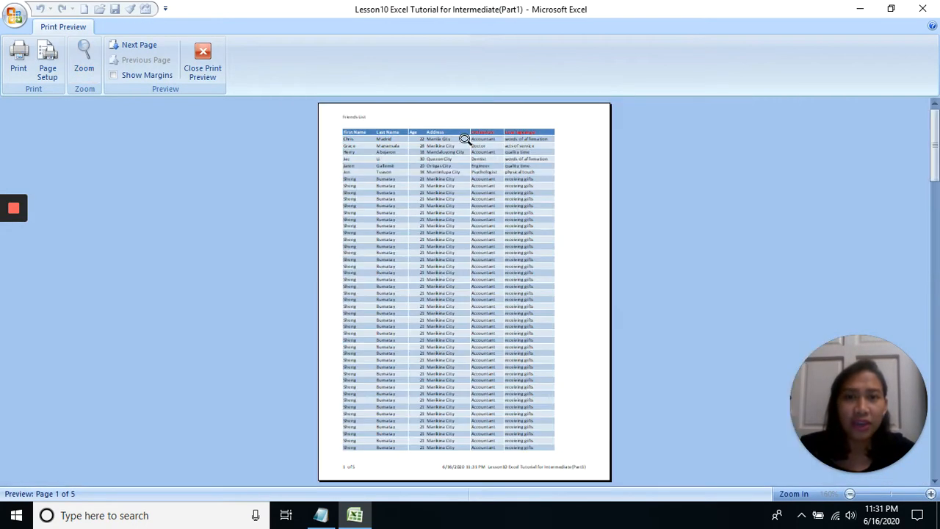
pyautogui.click(462, 121)
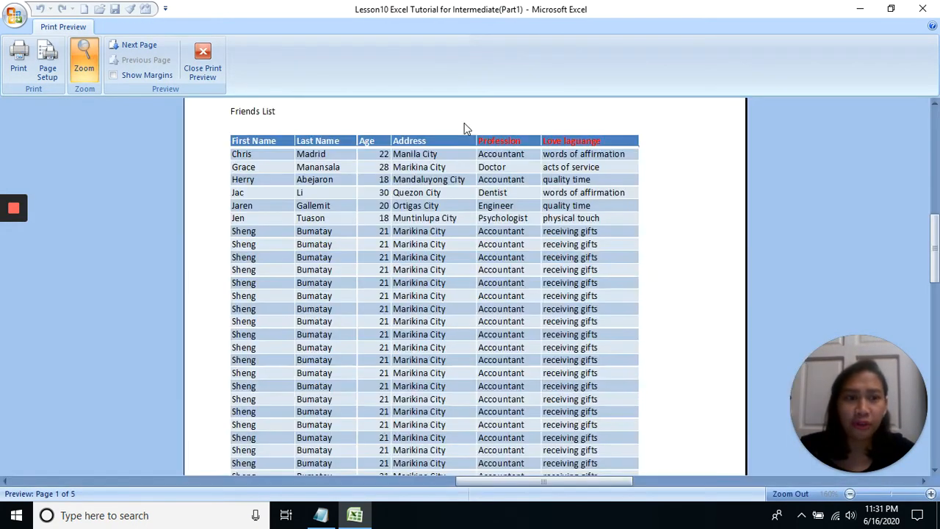
pyautogui.click(465, 123)
pyautogui.click(465, 124)
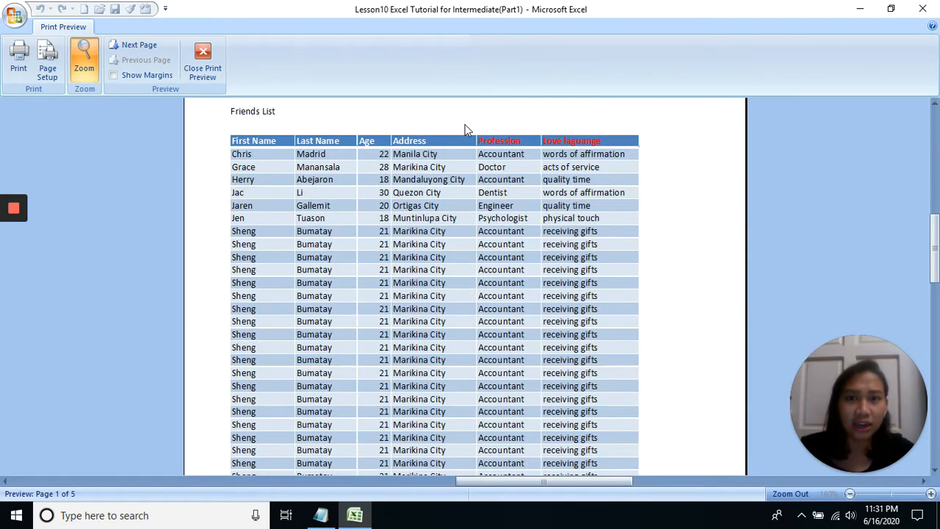
pyautogui.click(464, 127)
pyautogui.scroll(-1, 461, 128)
pyautogui.click(455, 121)
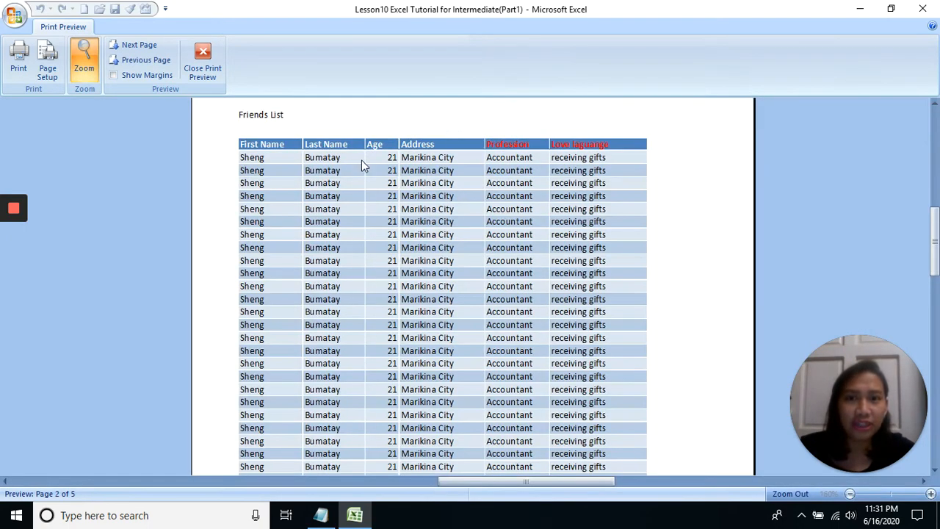
pyautogui.click(461, 132)
pyautogui.scroll(-1, 468, 129)
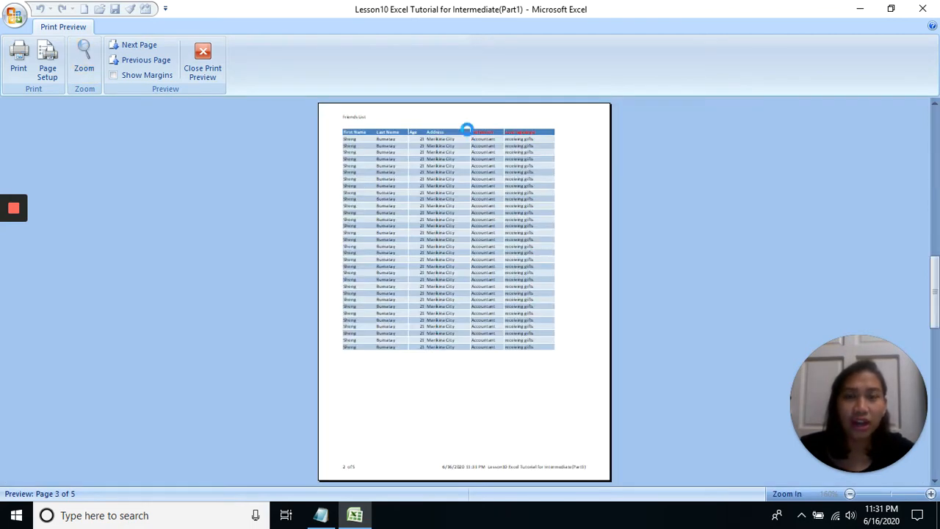
pyautogui.click(440, 132)
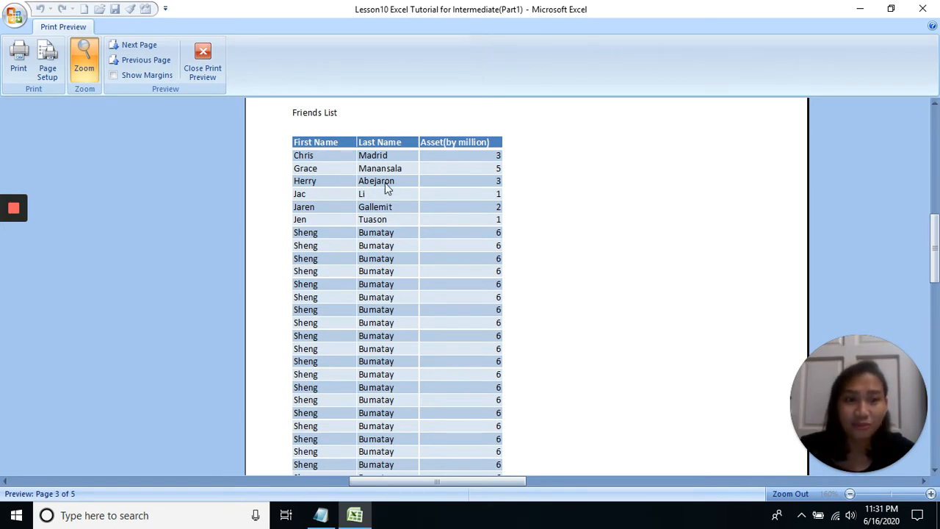
pyautogui.click(385, 152)
pyautogui.click(220, 73)
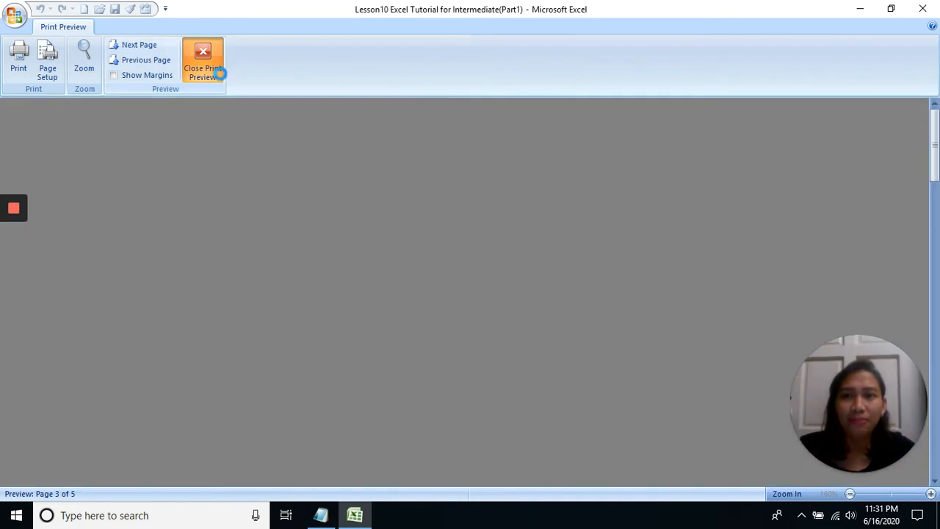
# Preview page 1 with the Gridlines print option off and examine the table's cell borders, closing the preview when done
pyautogui.click(314, 67)
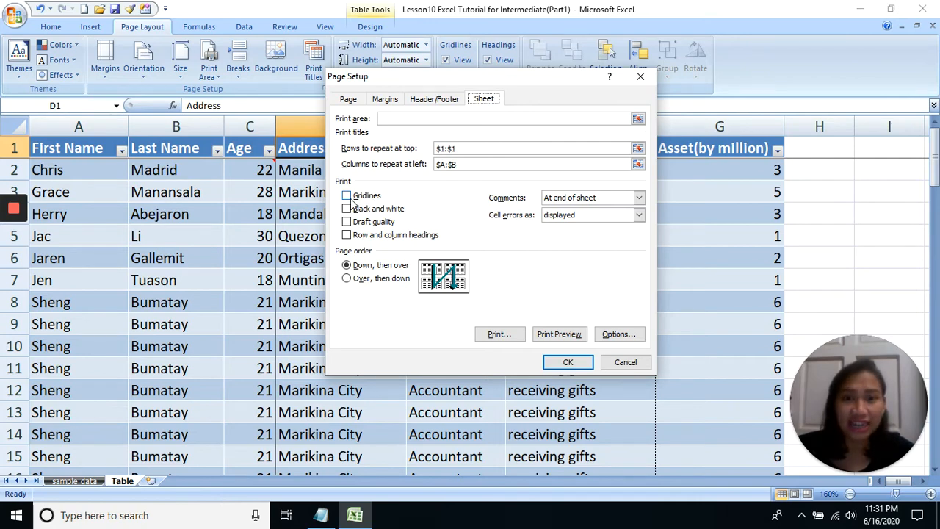
pyautogui.click(558, 334)
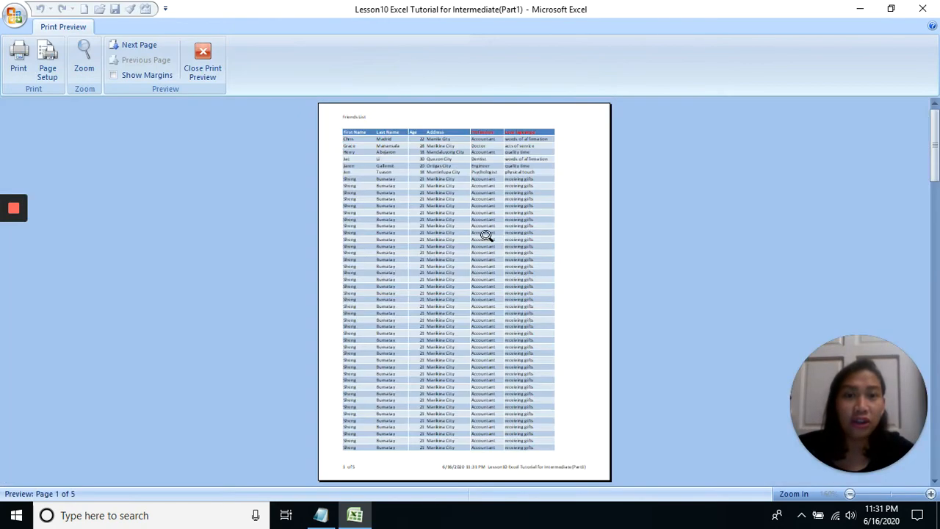
pyautogui.click(525, 141)
pyautogui.click(594, 146)
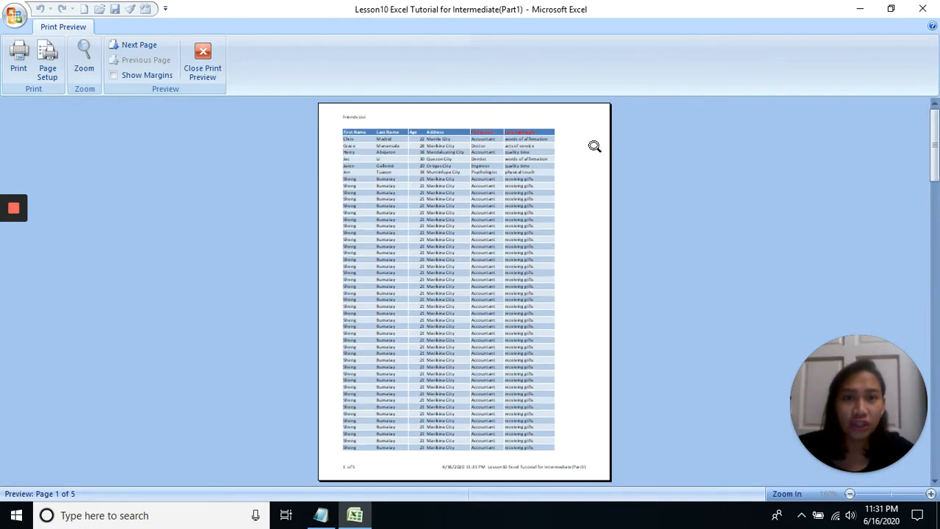
pyautogui.click(503, 172)
pyautogui.click(546, 180)
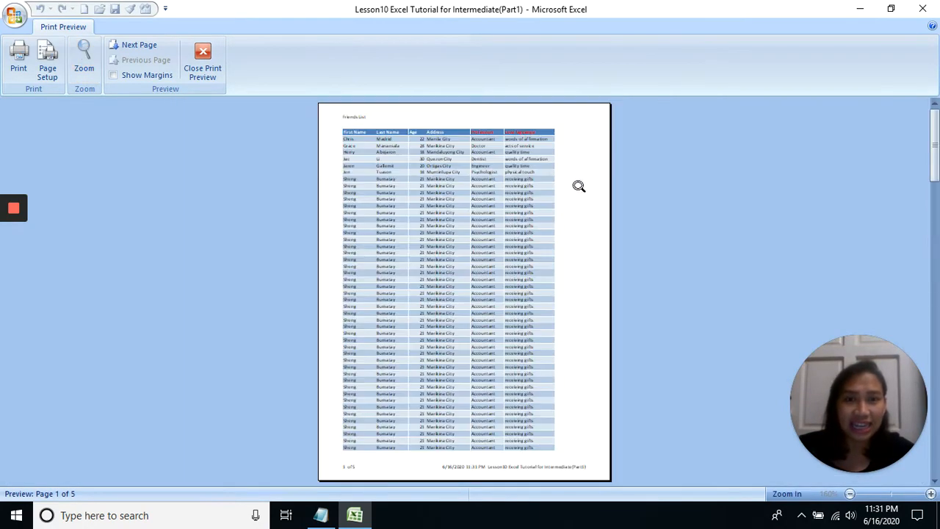
pyautogui.click(201, 72)
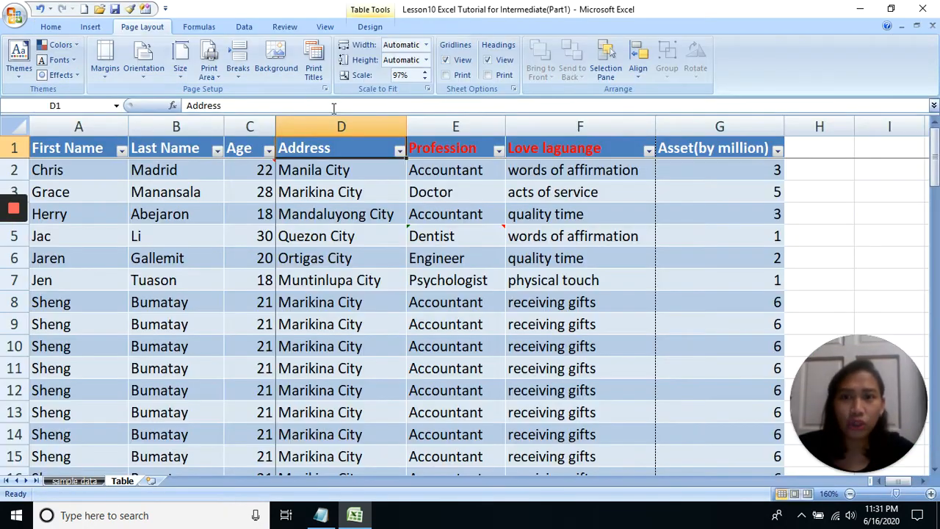
# Turn on the Gridlines print option and preview the table's printed cell borders, closing the preview when done
pyautogui.click(314, 67)
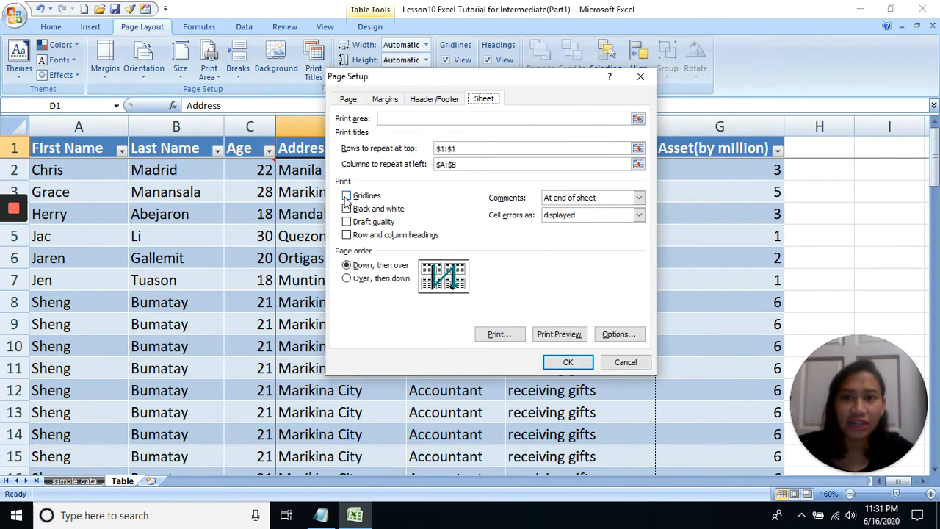
pyautogui.click(346, 196)
pyautogui.click(559, 333)
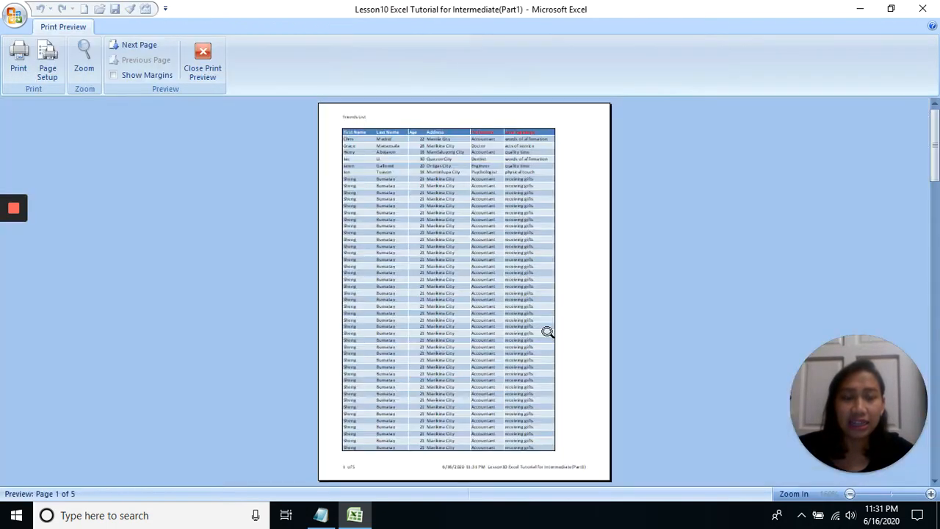
pyautogui.click(497, 172)
pyautogui.click(612, 168)
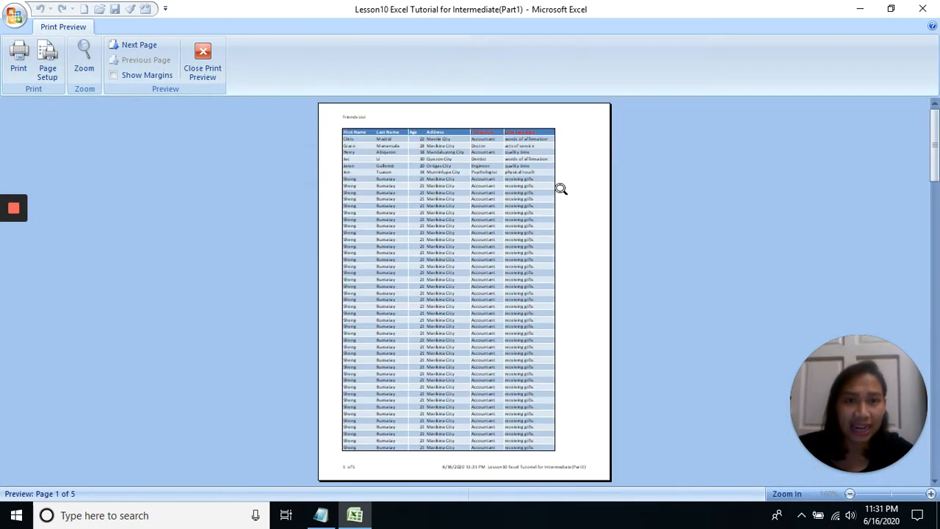
pyautogui.scroll(-1, 548, 192)
pyautogui.click(548, 193)
pyautogui.click(203, 65)
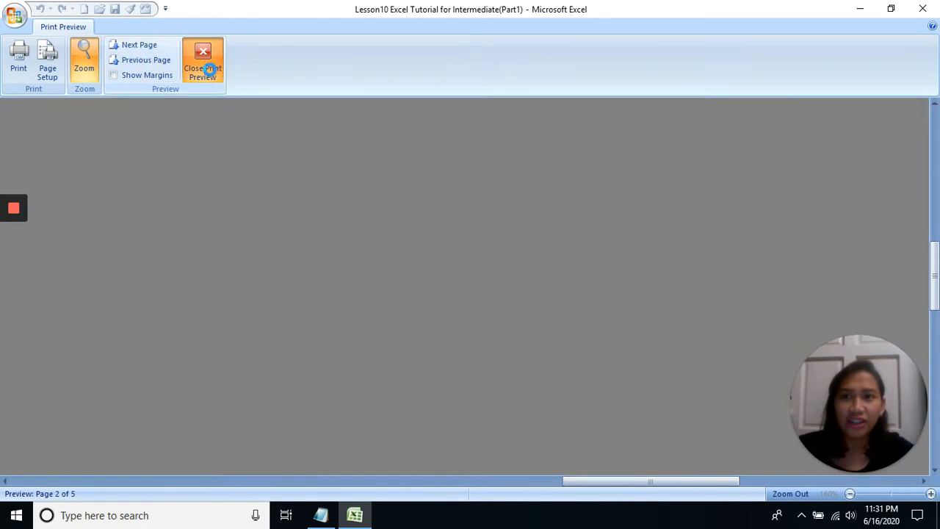
# Preview page 1 in colour with the Black and white print option off, closing the preview when done
pyautogui.click(313, 66)
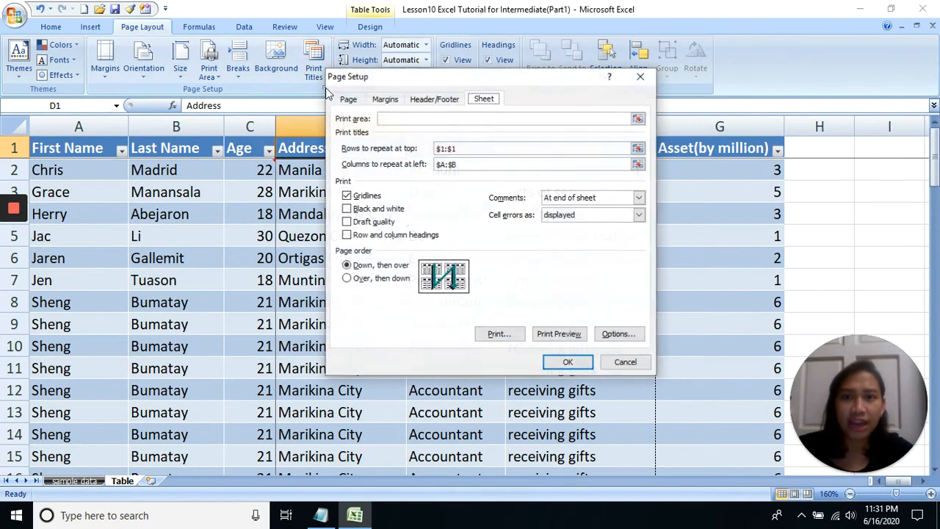
pyautogui.click(346, 208)
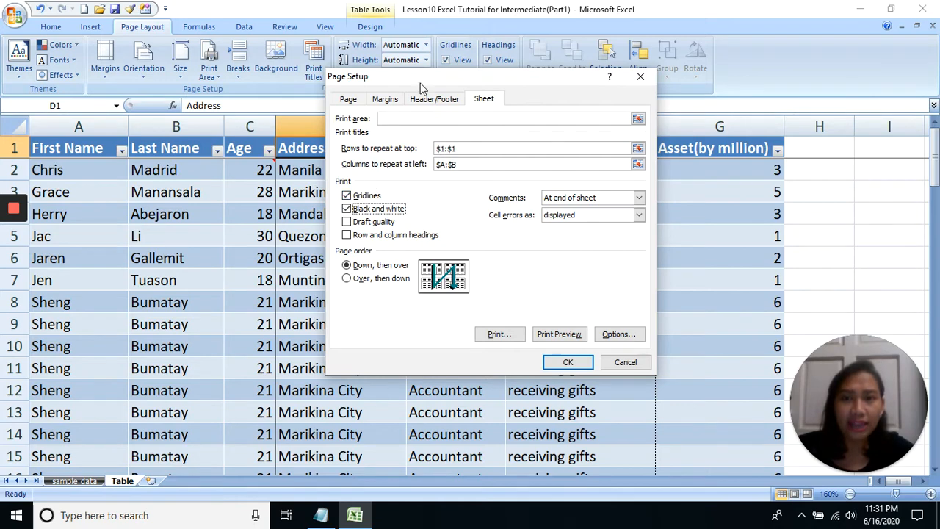
pyautogui.moveTo(422, 82); pyautogui.dragTo(240, 166)
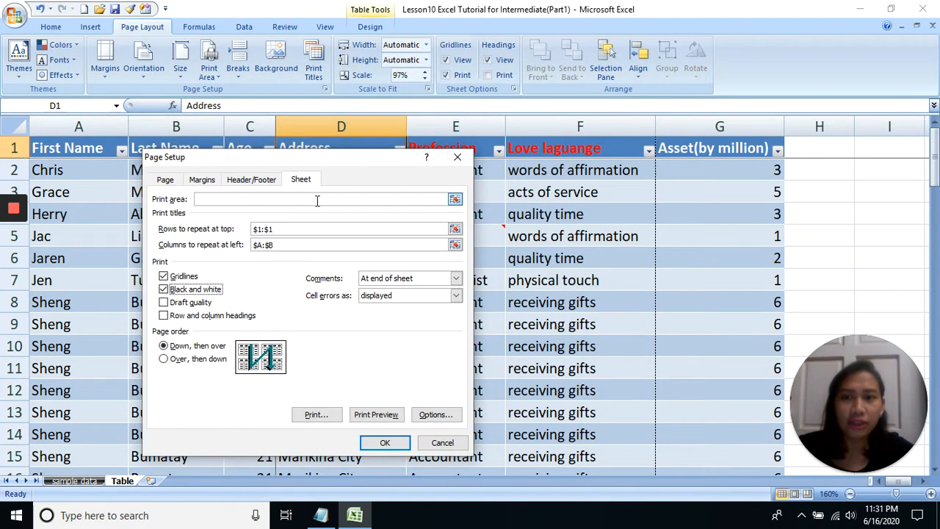
pyautogui.click(164, 289)
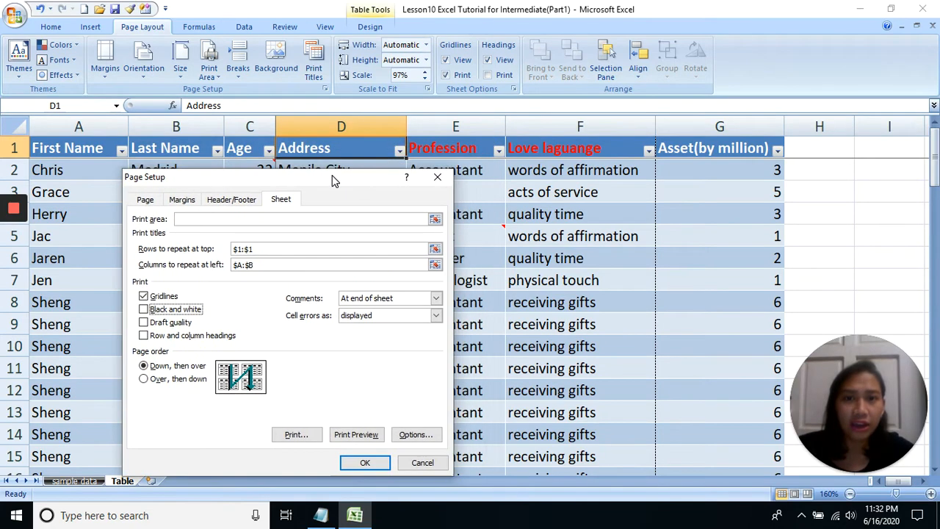
pyautogui.moveTo(395, 158); pyautogui.dragTo(375, 178)
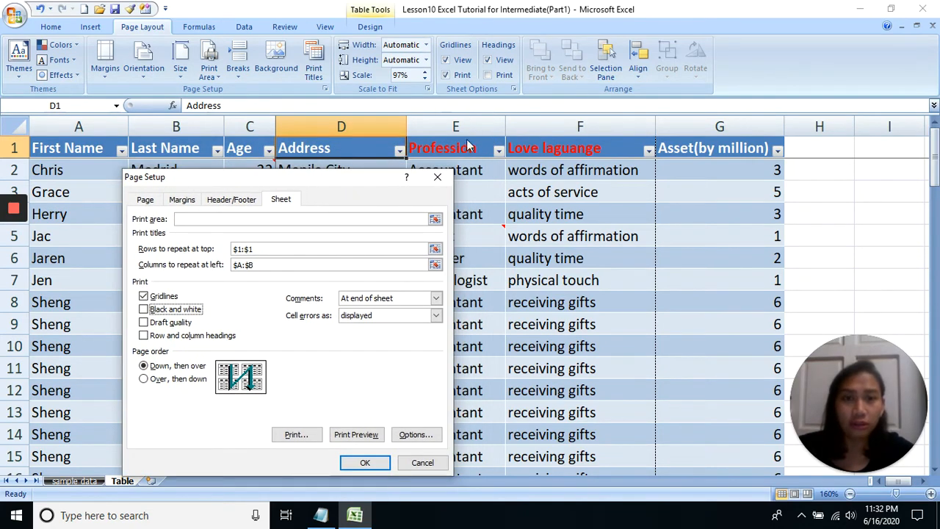
pyautogui.click(360, 435)
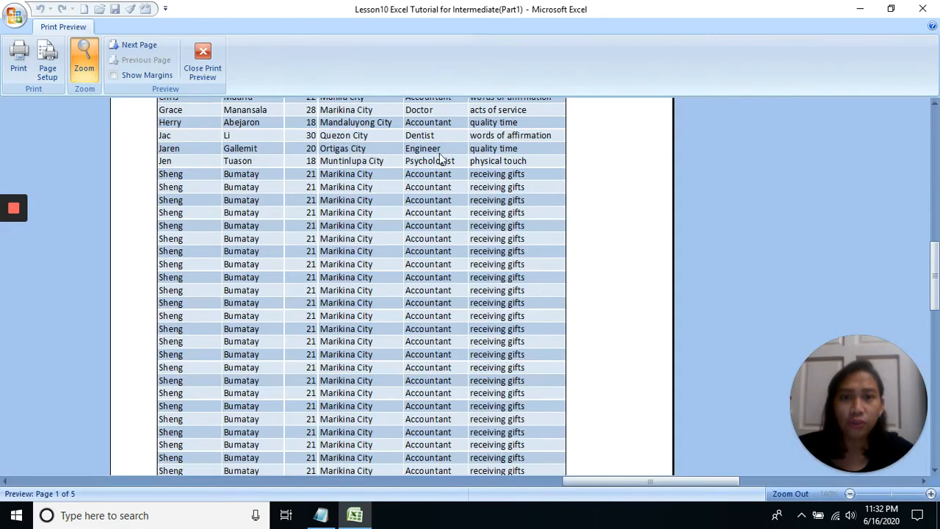
pyautogui.click(440, 158)
pyautogui.click(464, 128)
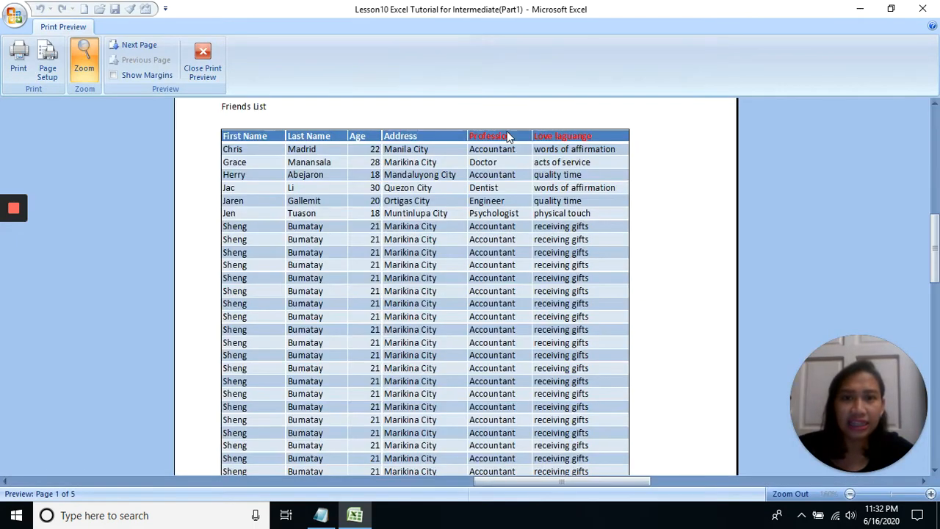
pyautogui.click(206, 63)
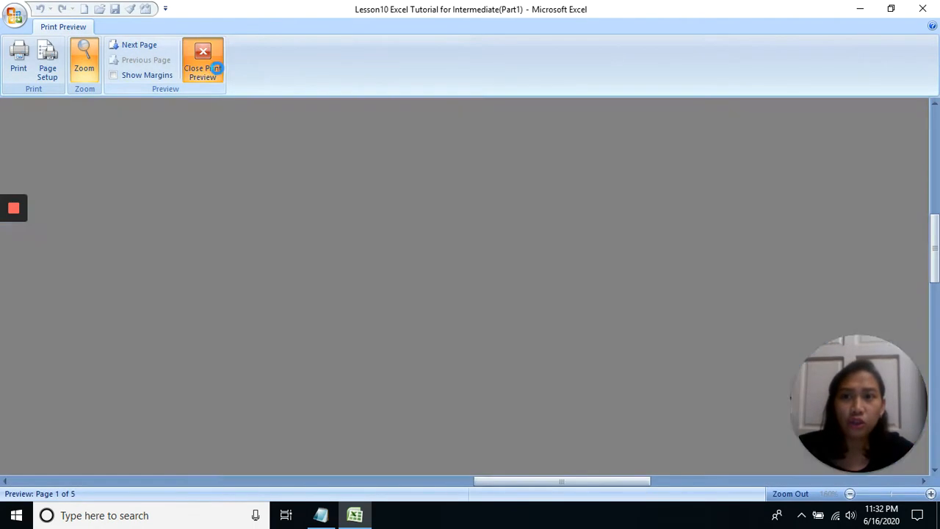
# Turn on the Black and white print option and preview page 1, closing the preview when done
pyautogui.click(309, 66)
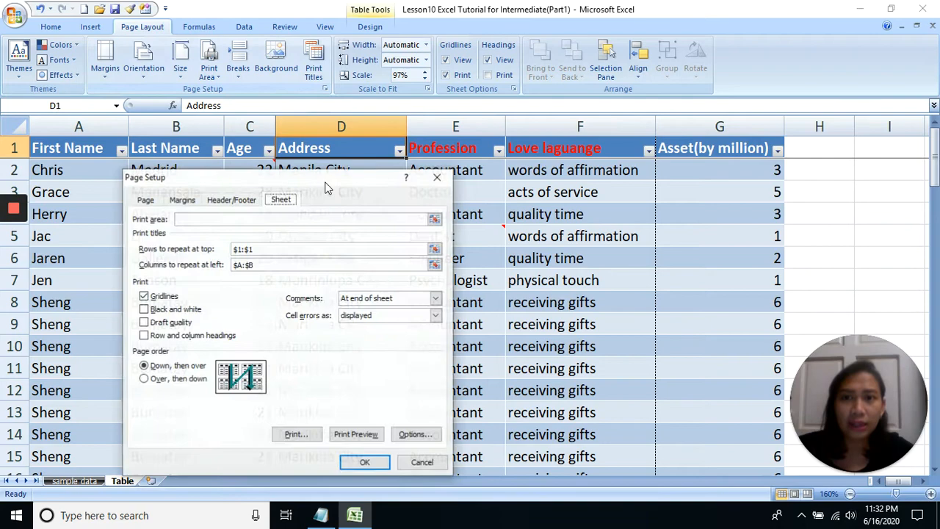
pyautogui.click(150, 311)
pyautogui.click(362, 435)
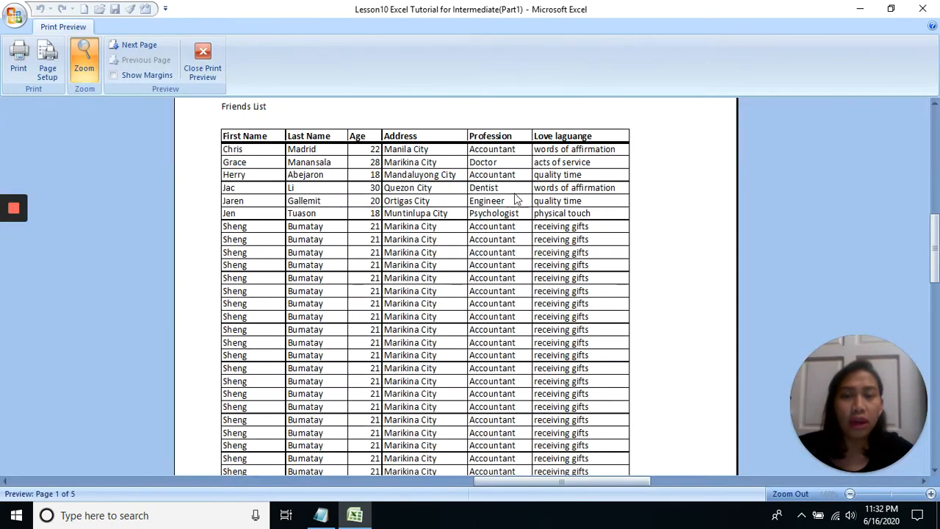
pyautogui.click(510, 166)
pyautogui.click(512, 128)
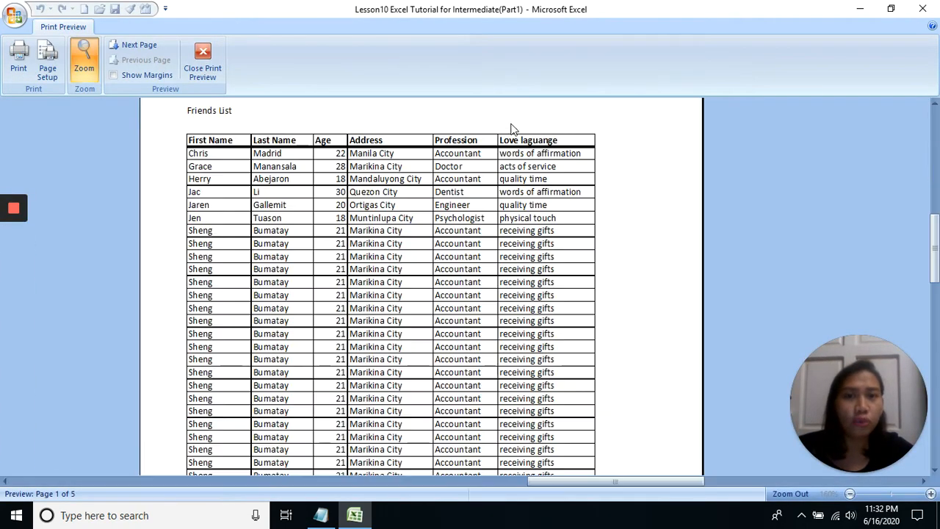
pyautogui.click(476, 189)
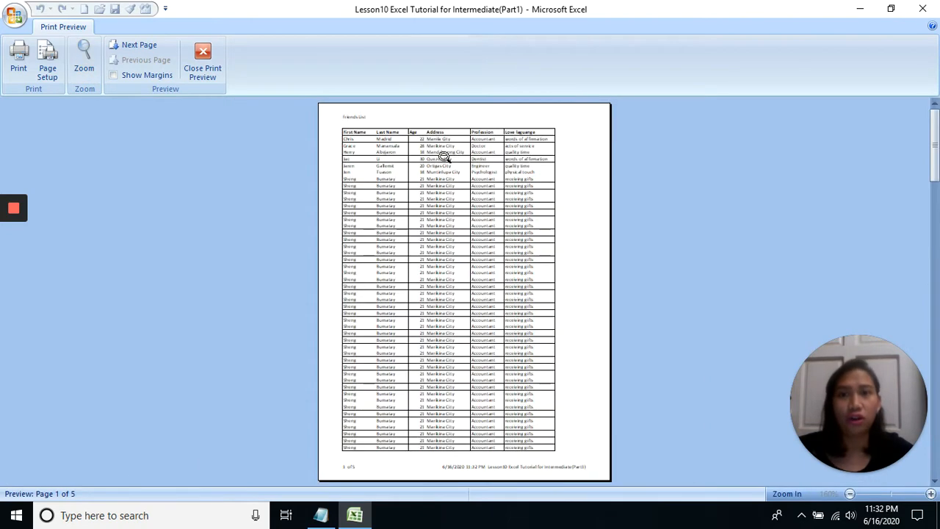
pyautogui.click(204, 70)
pyautogui.click(438, 212)
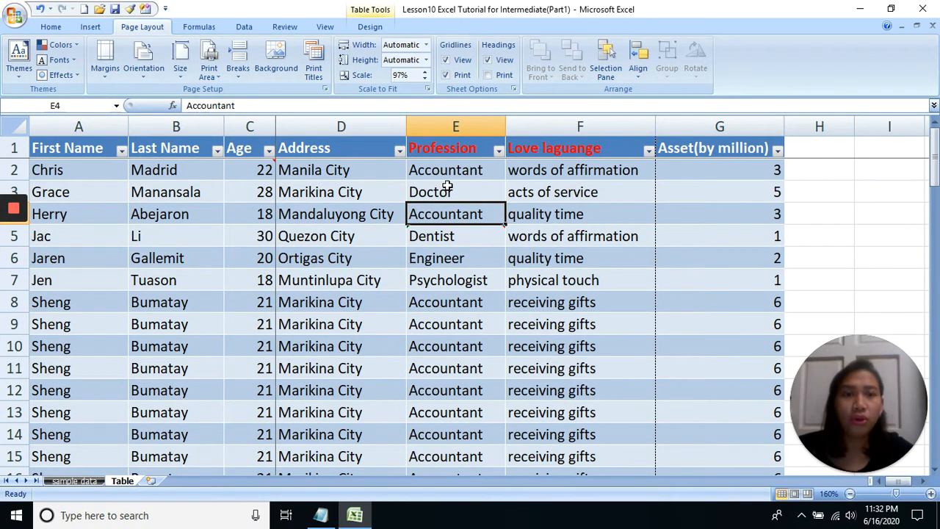
# Turn off the Black and white and Gridlines print options for the sheet
pyautogui.click(313, 70)
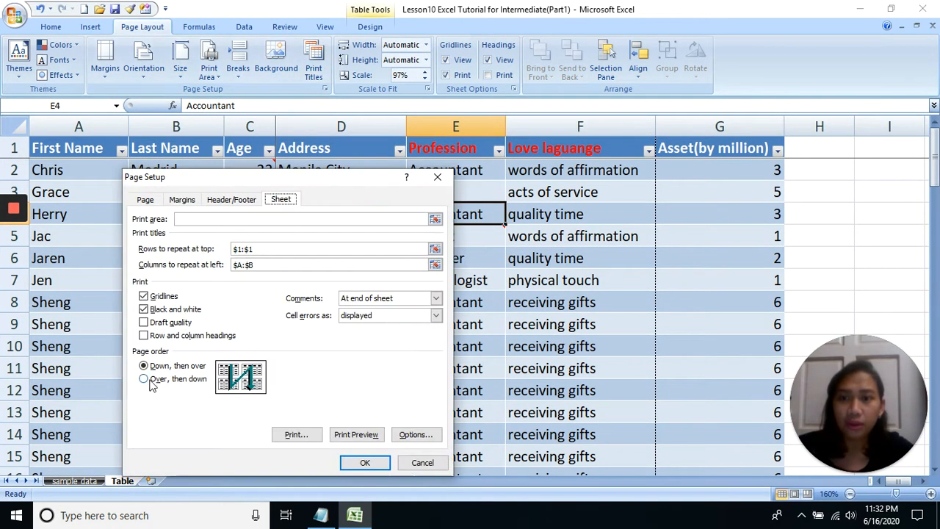
pyautogui.click(175, 311)
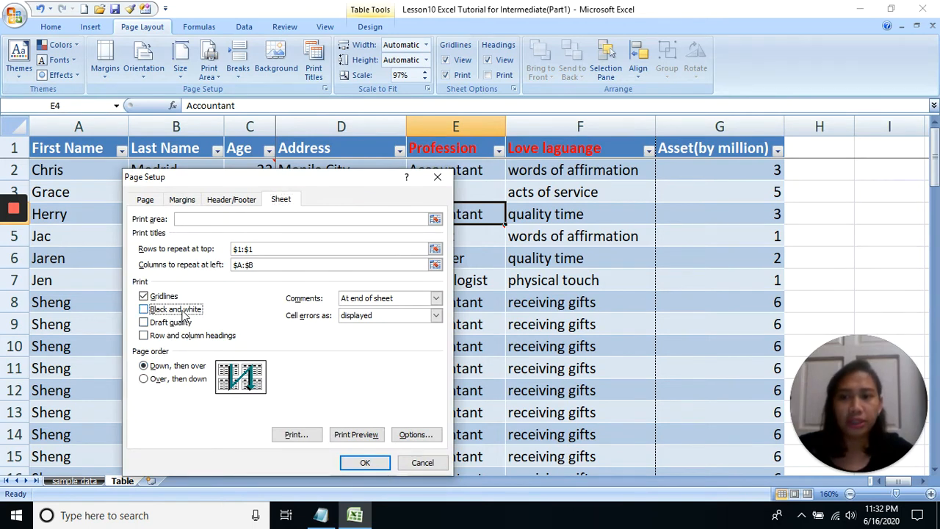
pyautogui.click(167, 297)
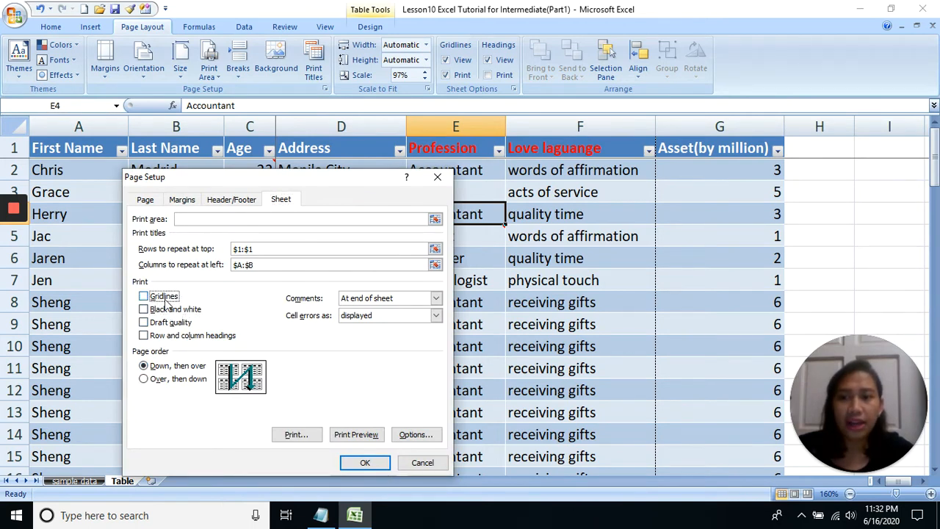
# Preview page 1 with the Row and column headings option off, closing the preview when done
pyautogui.click(166, 336)
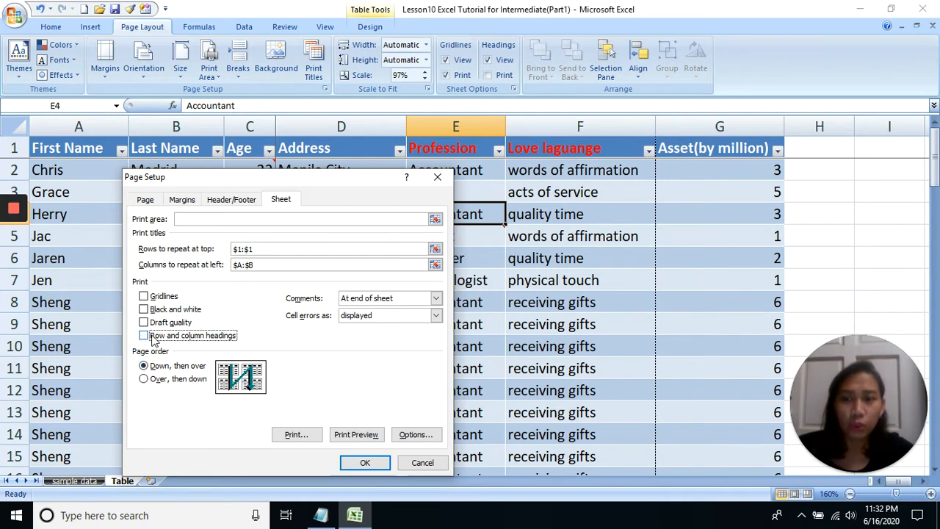
pyautogui.click(352, 436)
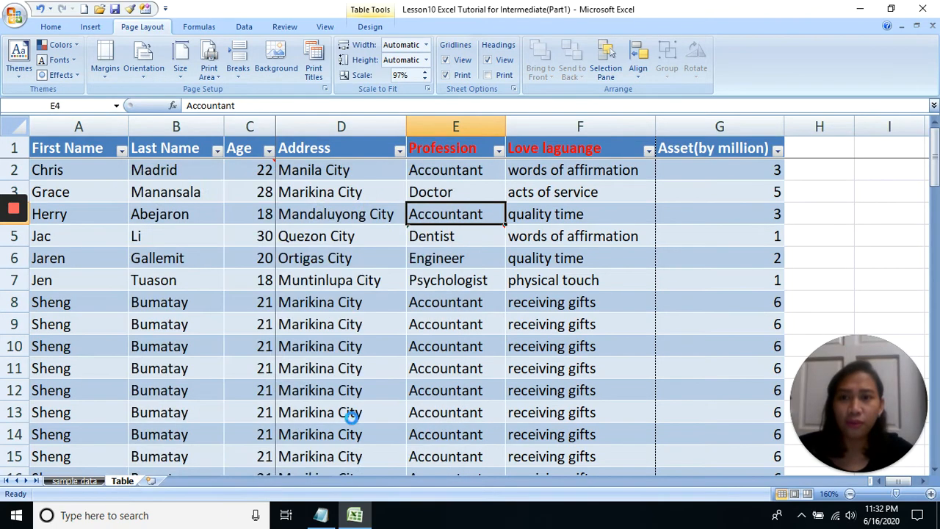
pyautogui.click(370, 111)
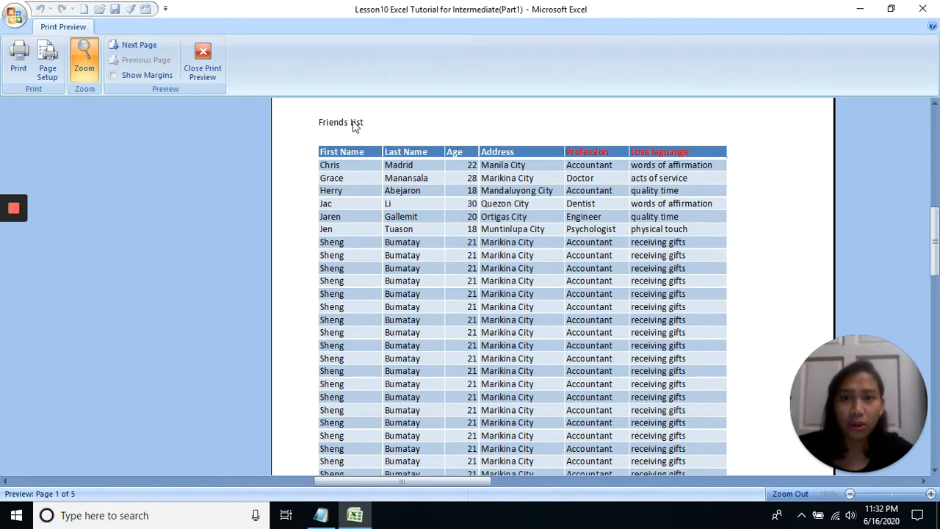
pyautogui.click(354, 123)
pyautogui.click(216, 78)
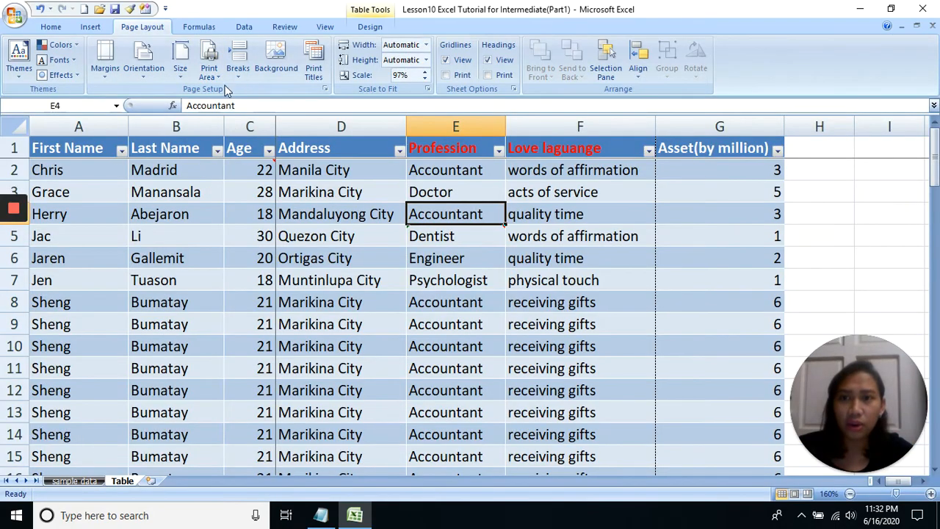
# Turn on the Row and column headings print option and preview page 1, closing the preview when done
pyautogui.click(314, 71)
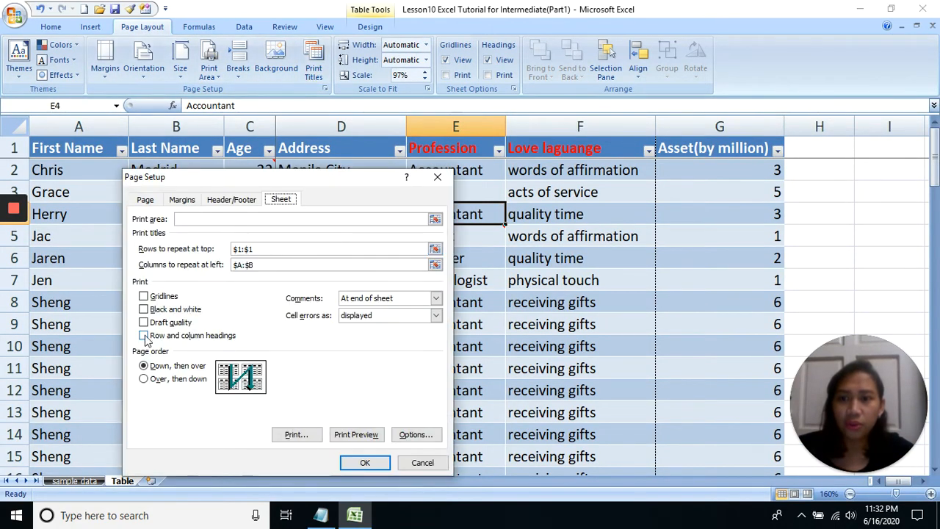
pyautogui.click(145, 336)
pyautogui.click(356, 434)
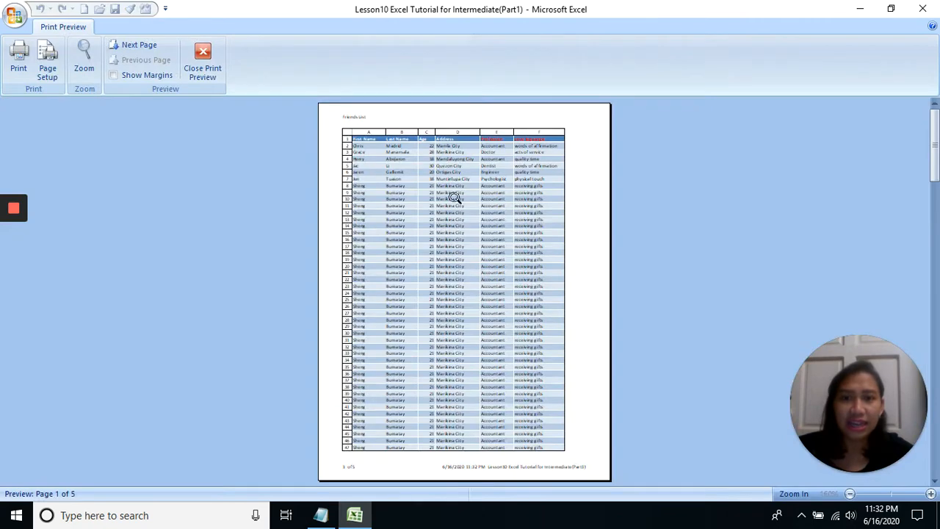
pyautogui.click(457, 147)
pyautogui.click(398, 104)
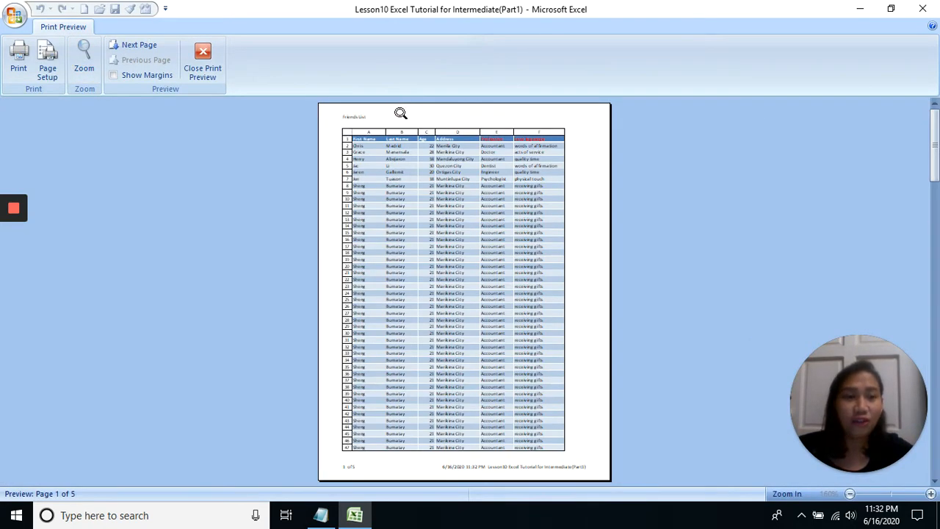
pyautogui.click(398, 111)
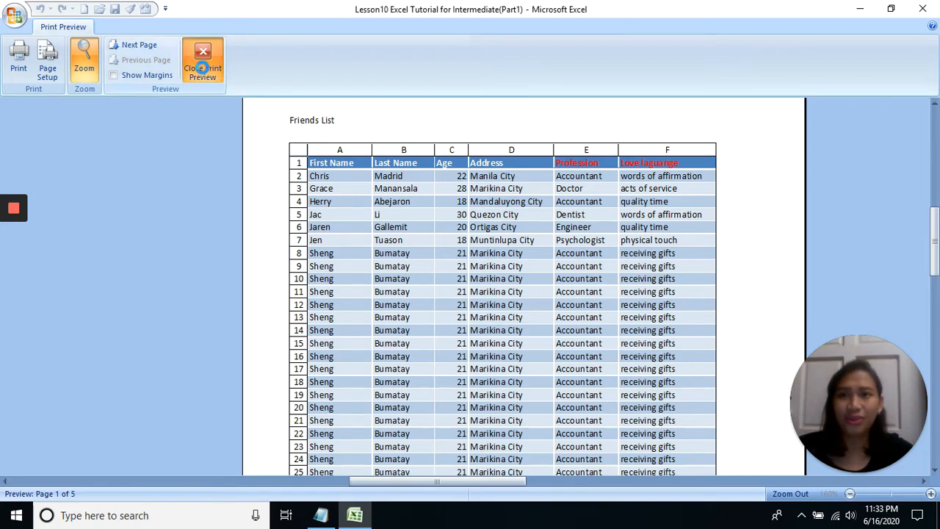
pyautogui.click(203, 58)
pyautogui.click(312, 66)
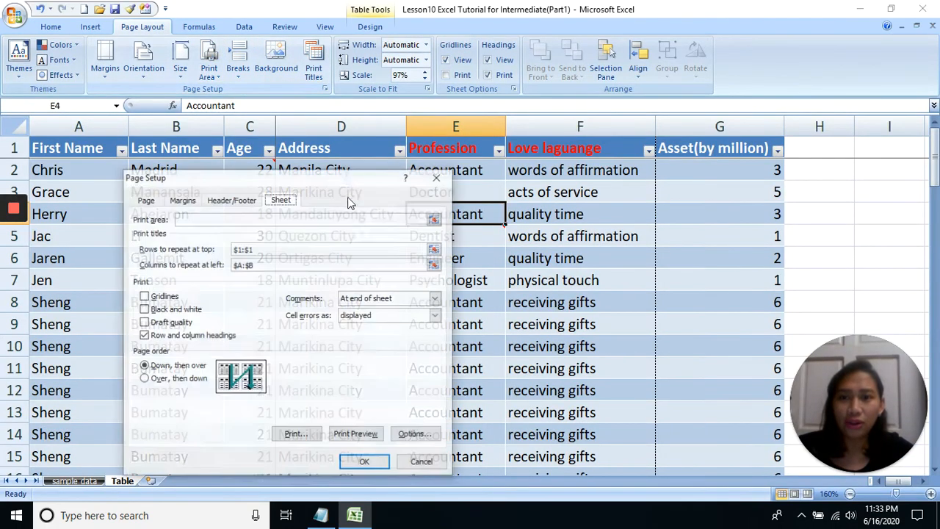
pyautogui.click(185, 339)
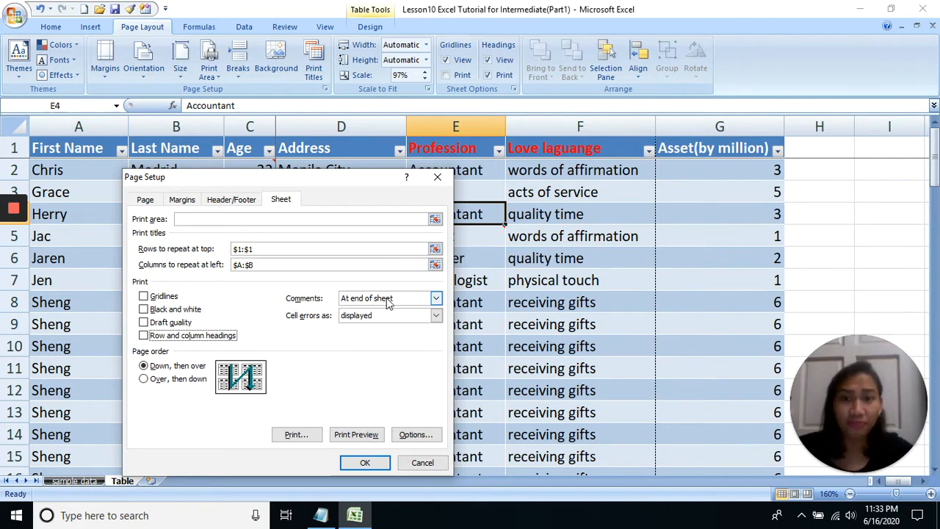
pyautogui.click(437, 177)
# Keep the comments on cell C2 in the Age column and cell E5 in the Profession column permanently displayed
pyautogui.moveTo(253, 192); pyautogui.dragTo(253, 214)
pyautogui.moveTo(292, 241); pyautogui.dragTo(293, 258)
pyautogui.click(263, 170)
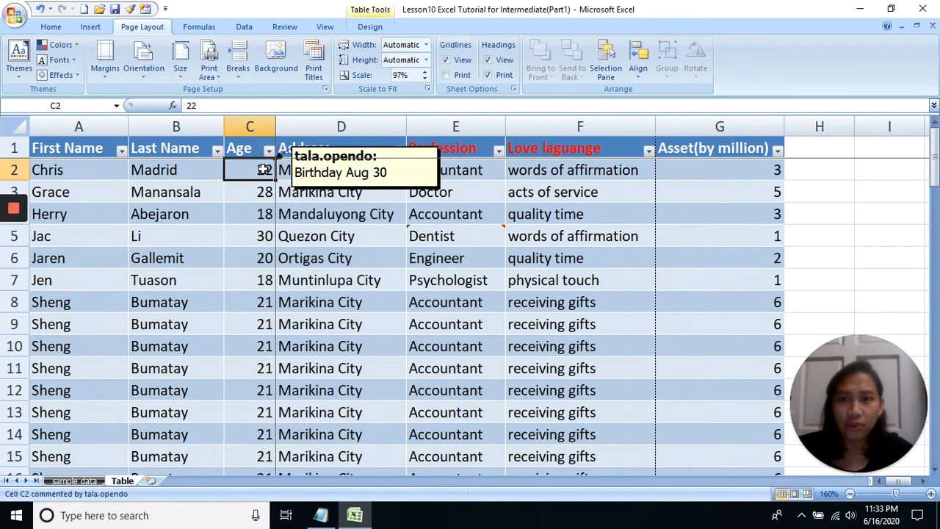
pyautogui.rightClick(263, 170)
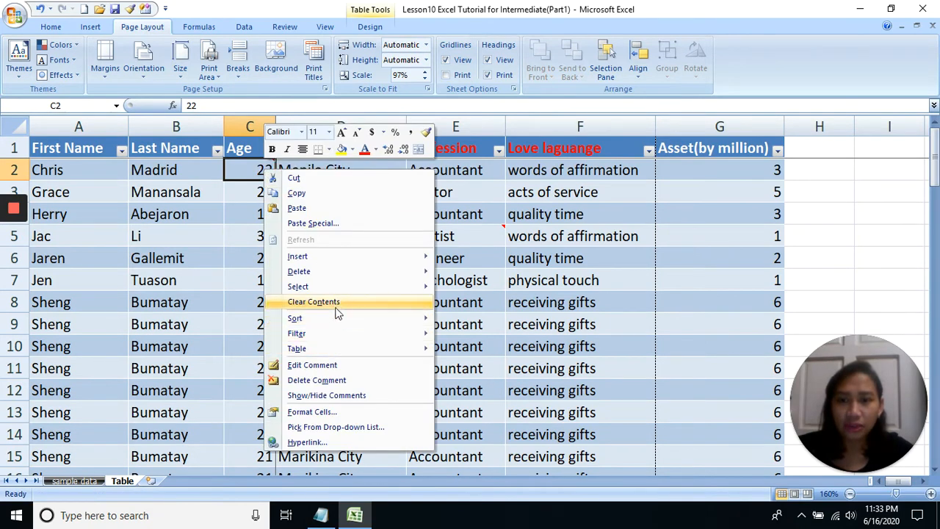
pyautogui.click(339, 396)
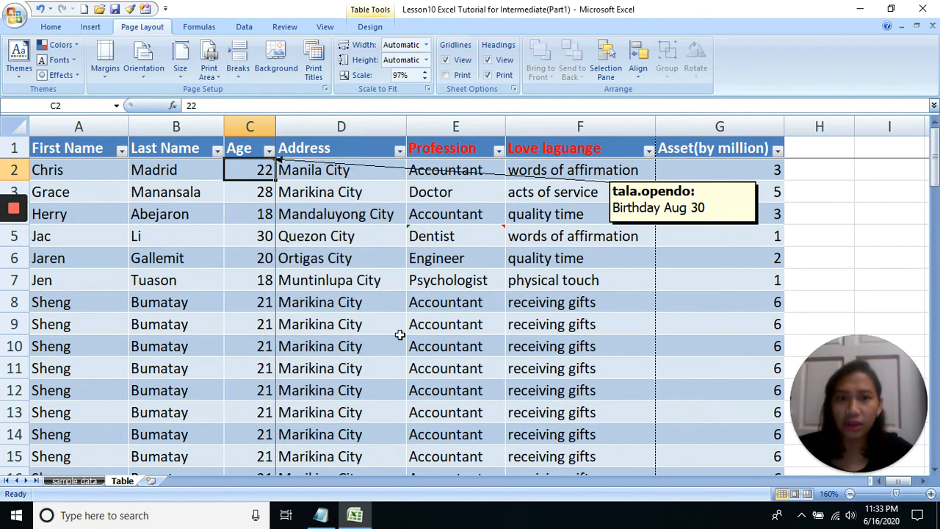
pyautogui.rightClick(489, 235)
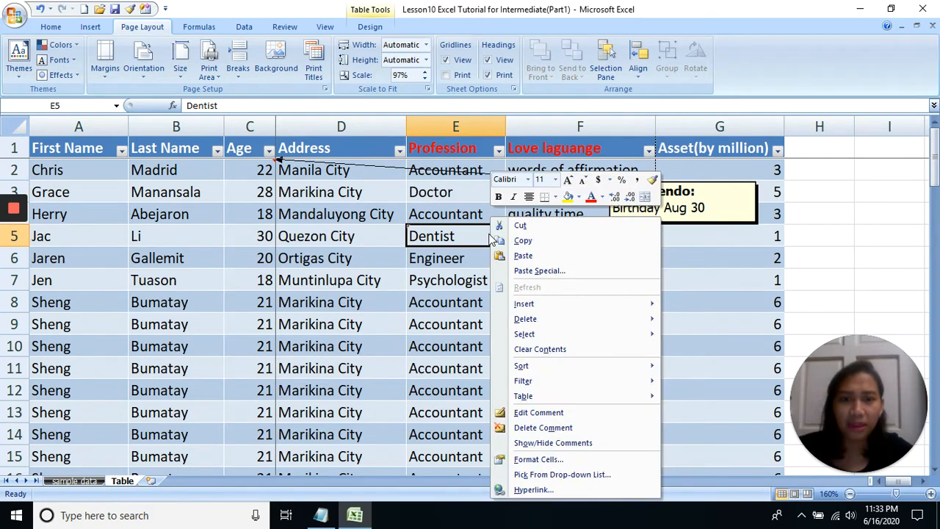
pyautogui.click(552, 442)
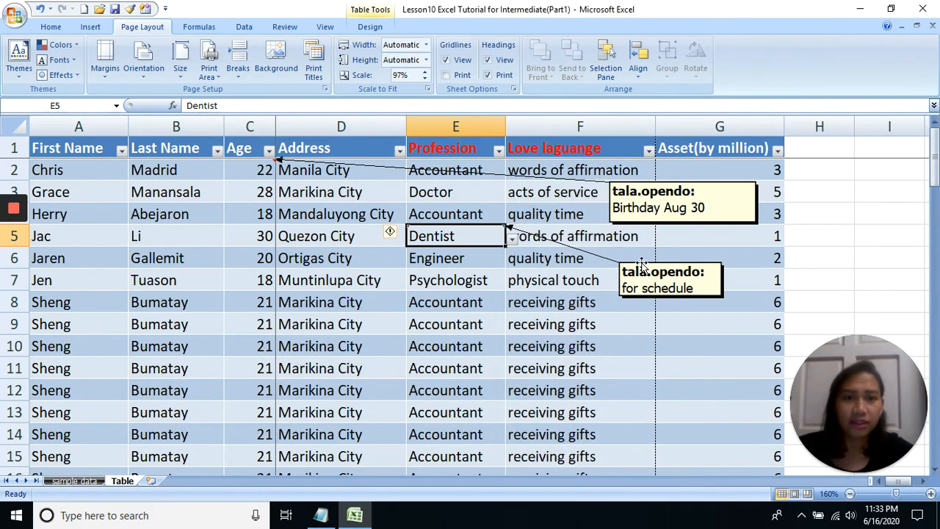
# Move the E5 comment box down to about rows 9–10 and the C2 comment box down to about rows 6–7
pyautogui.moveTo(640, 266); pyautogui.dragTo(641, 315)
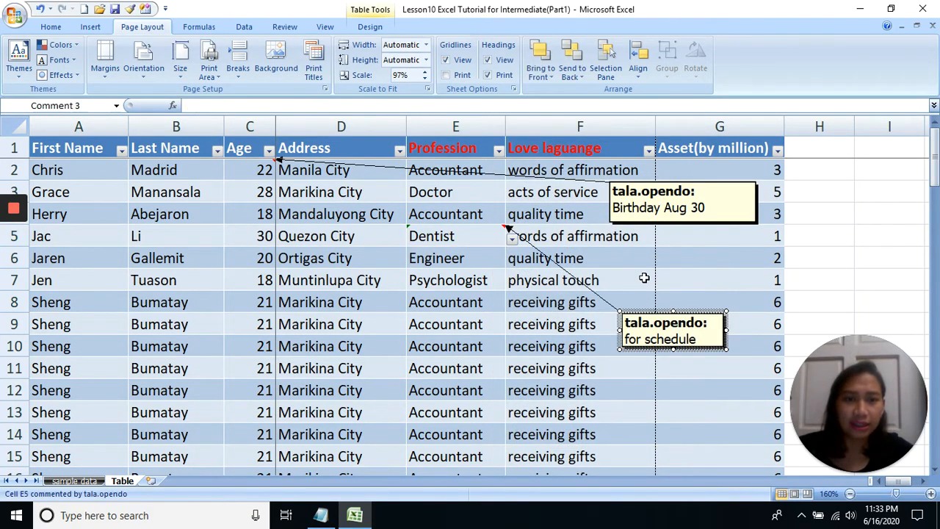
pyautogui.click(660, 185)
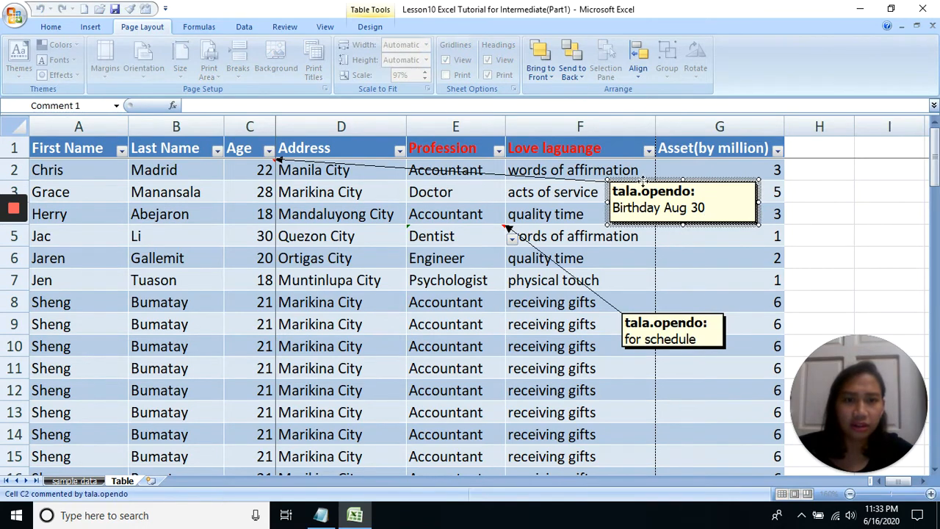
pyautogui.moveTo(644, 177); pyautogui.dragTo(650, 240)
pyautogui.click(558, 323)
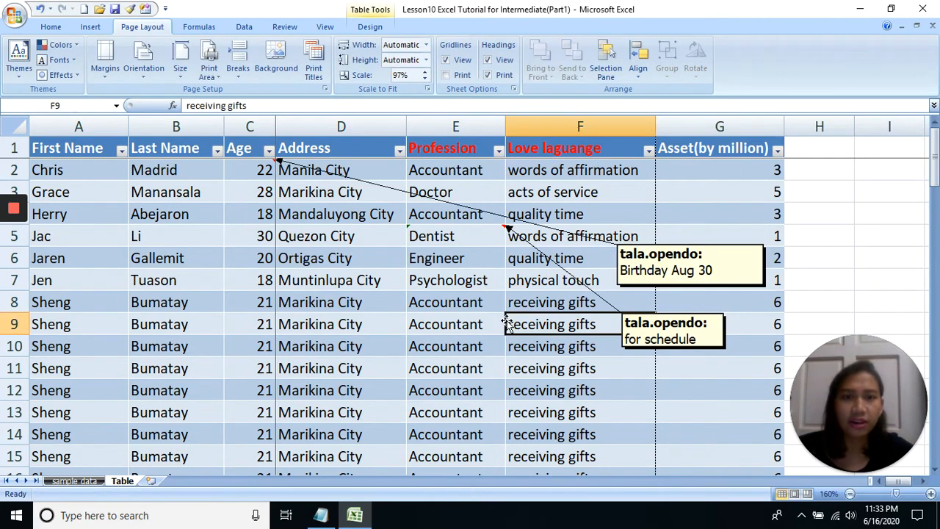
# Set the Comments print option to (None) and preview pages 1 and 2, closing the preview when done
pyautogui.click(314, 69)
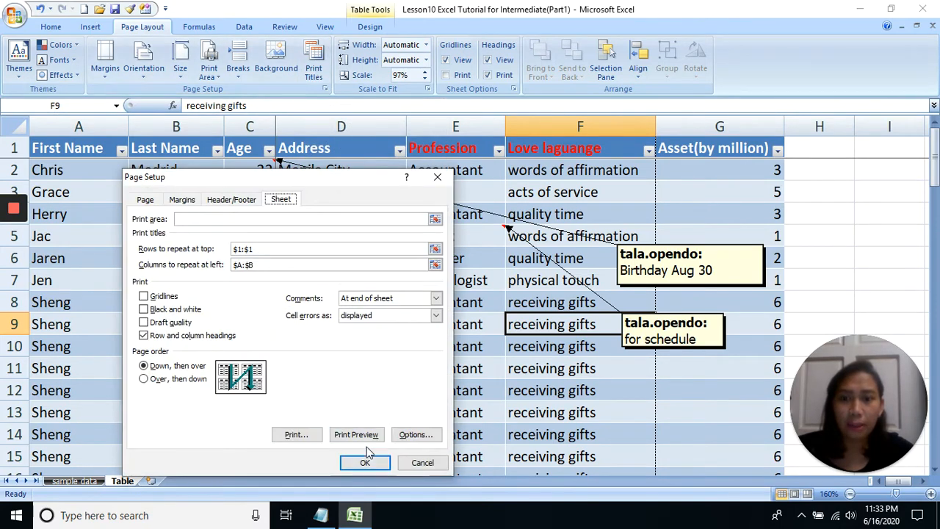
pyautogui.click(379, 300)
pyautogui.click(356, 311)
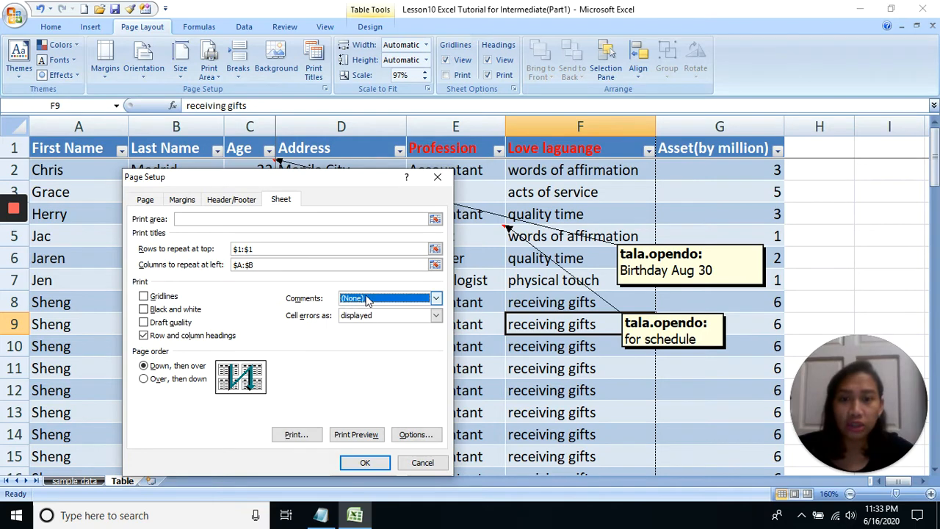
pyautogui.click(360, 435)
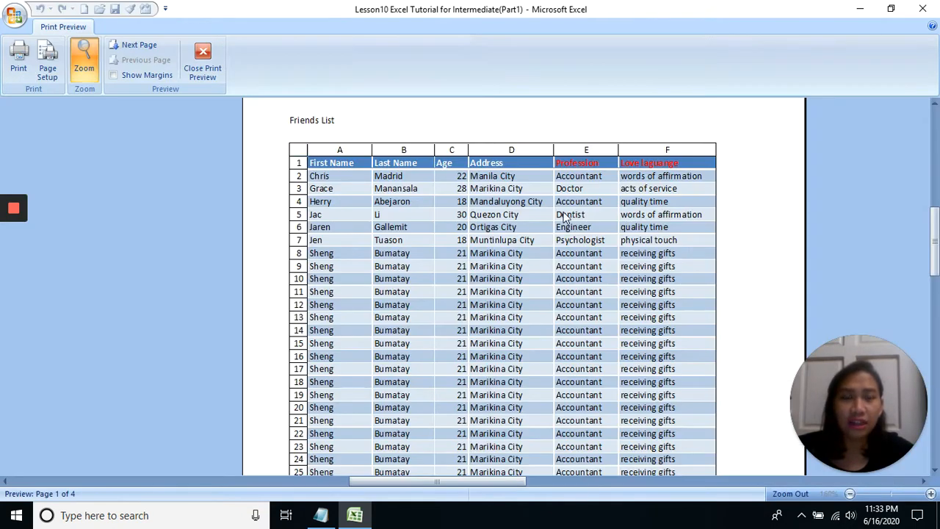
pyautogui.click(563, 214)
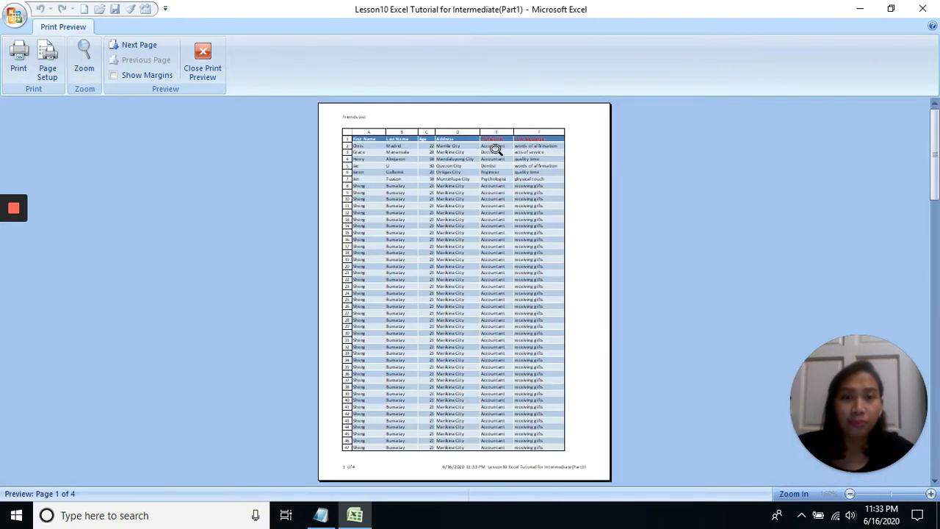
pyautogui.click(518, 205)
pyautogui.click(532, 187)
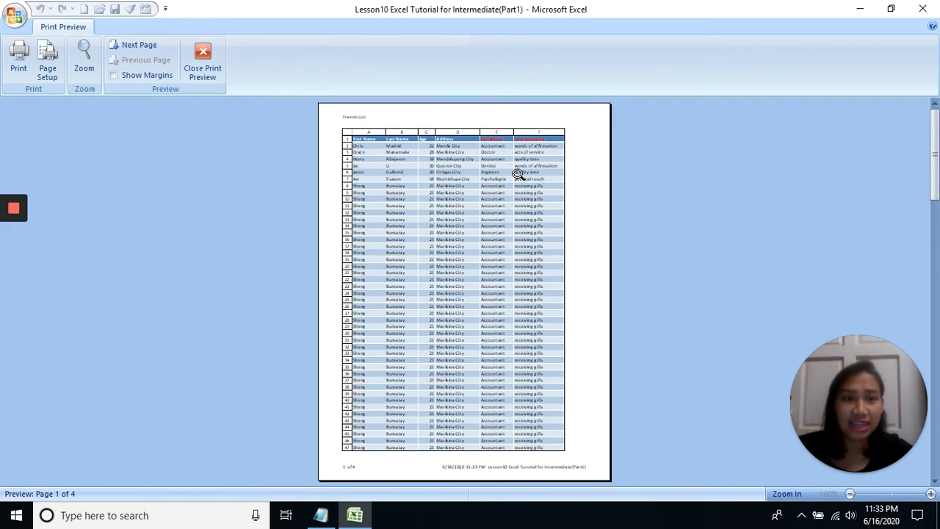
pyautogui.scroll(-2, 517, 174)
pyautogui.scroll(1, 516, 172)
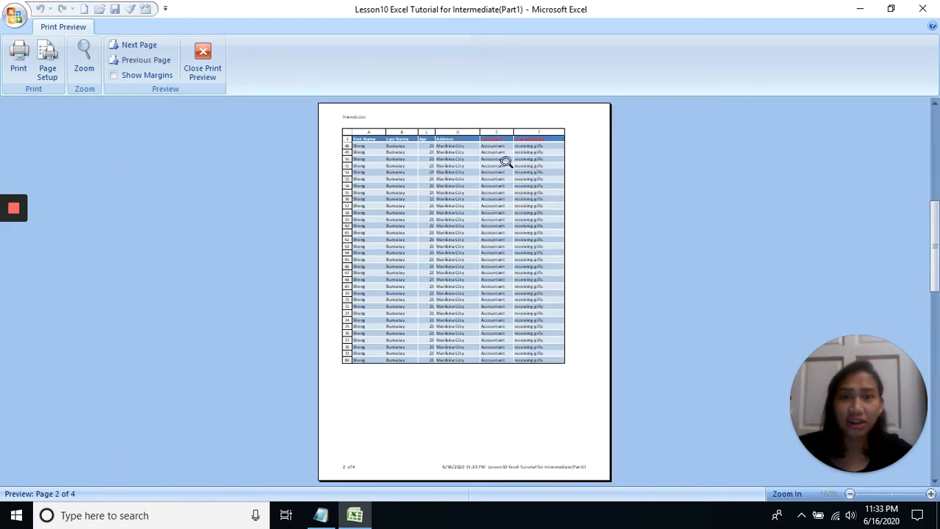
pyautogui.click(209, 73)
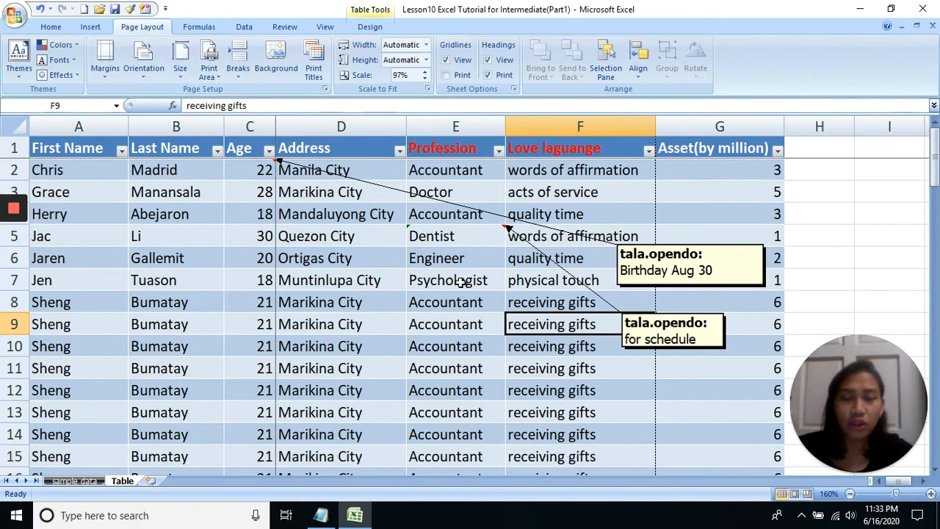
# Set the Comments print option to As displayed on sheet and preview pages 1 and 3, closing the preview when done
pyautogui.click(313, 69)
pyautogui.click(359, 298)
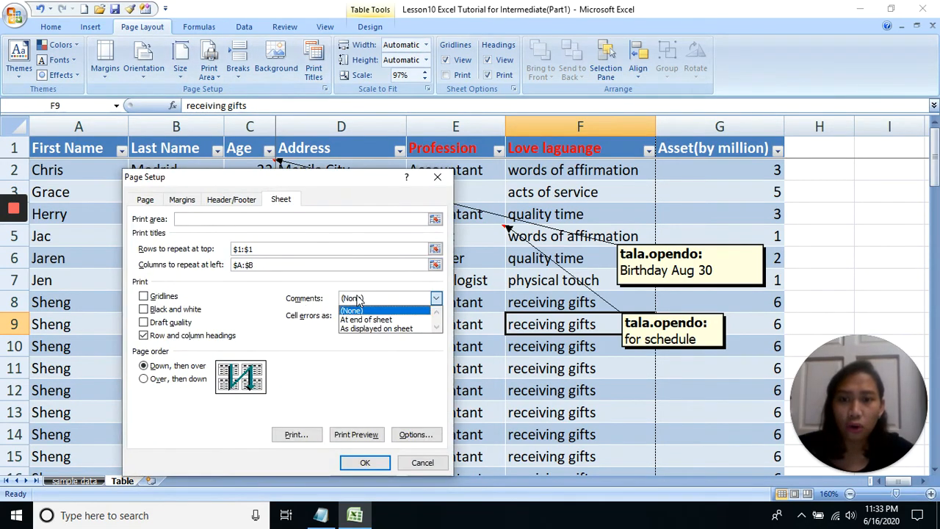
pyautogui.click(360, 328)
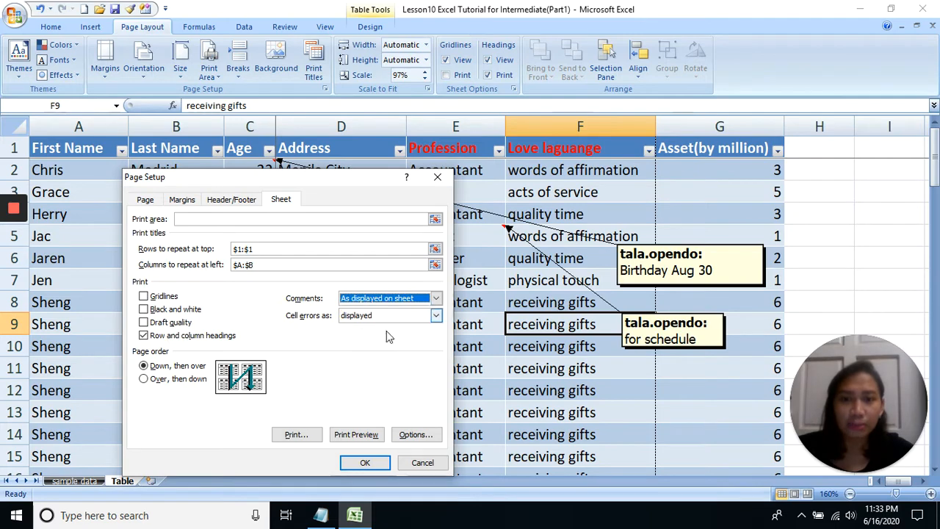
pyautogui.click(371, 434)
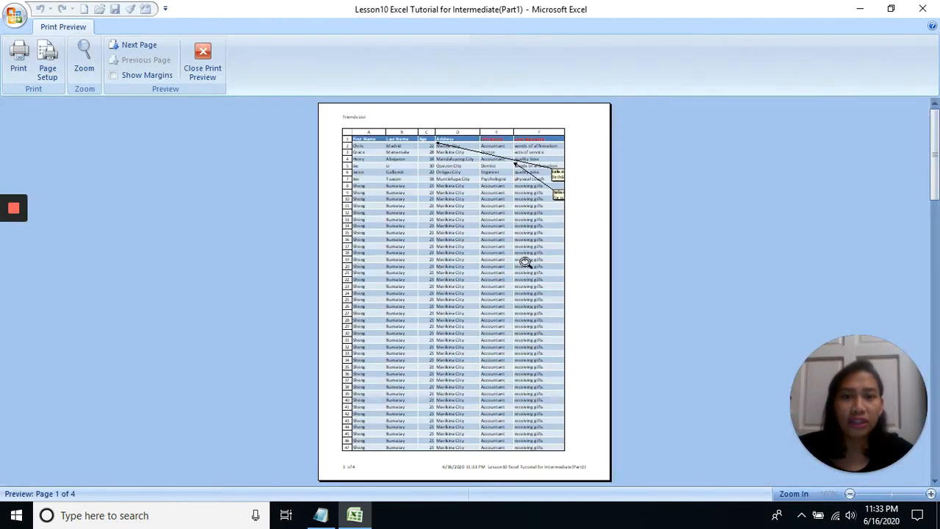
pyautogui.click(531, 206)
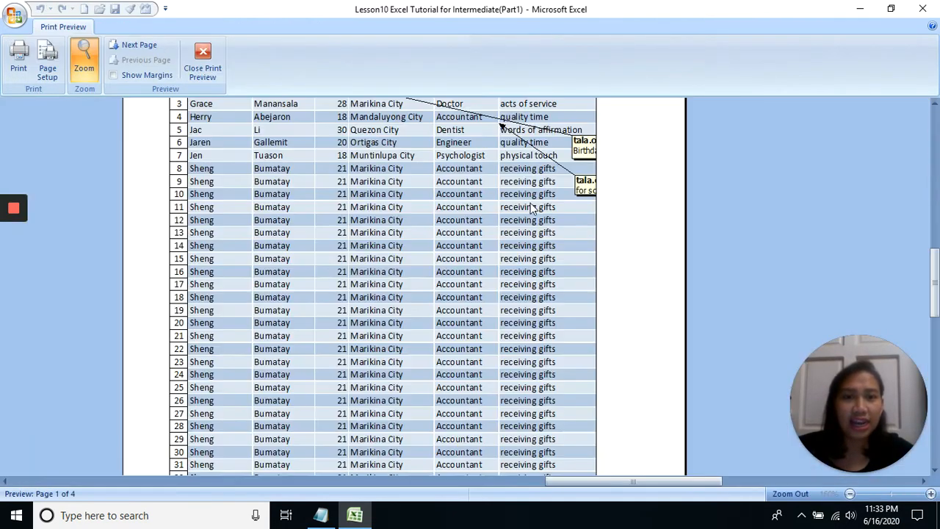
pyautogui.click(485, 186)
pyautogui.scroll(-2, 485, 186)
pyautogui.click(433, 153)
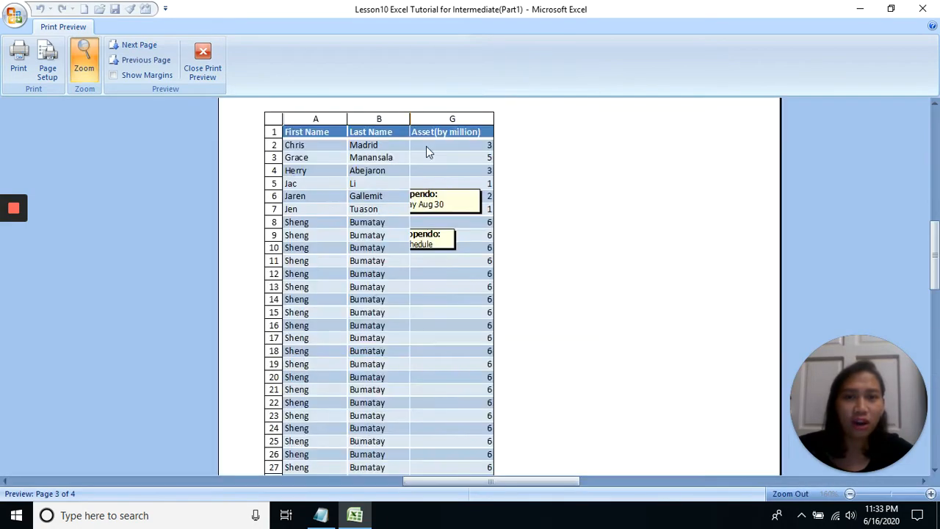
pyautogui.click(426, 147)
pyautogui.click(203, 66)
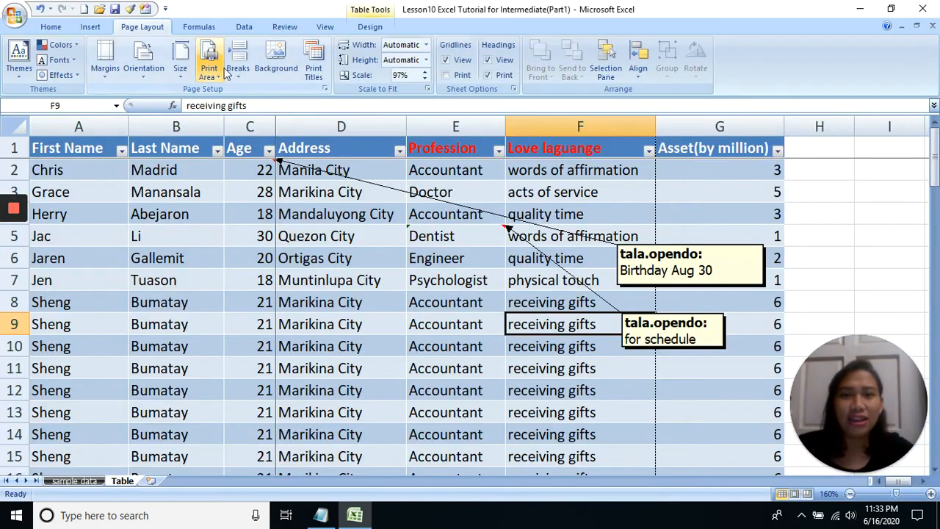
# Turn off printing of row and column headings and hide the displayed comments on cells C2 and E5
pyautogui.click(314, 69)
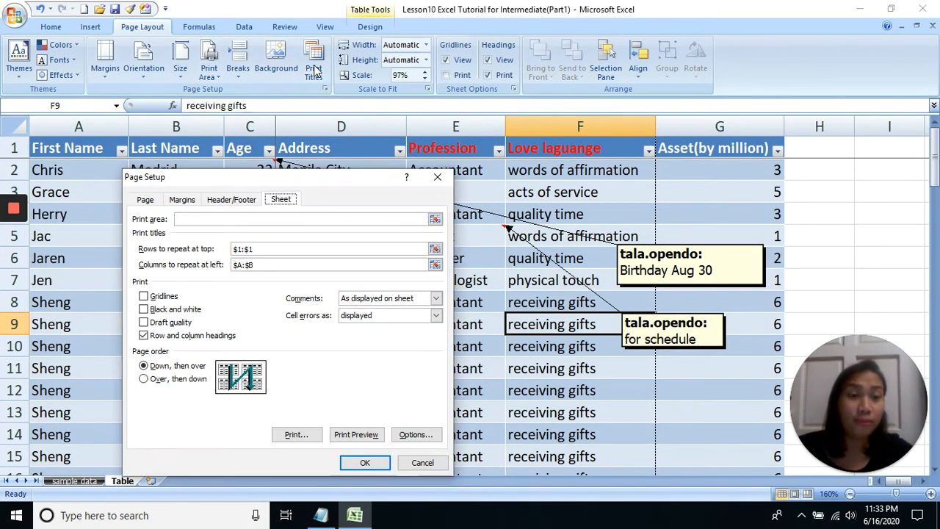
pyautogui.click(362, 298)
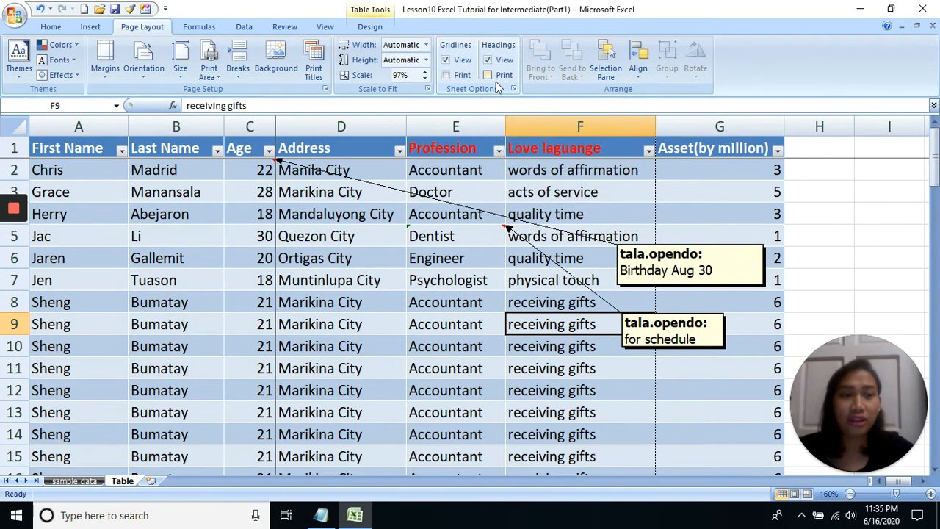
pyautogui.click(329, 232)
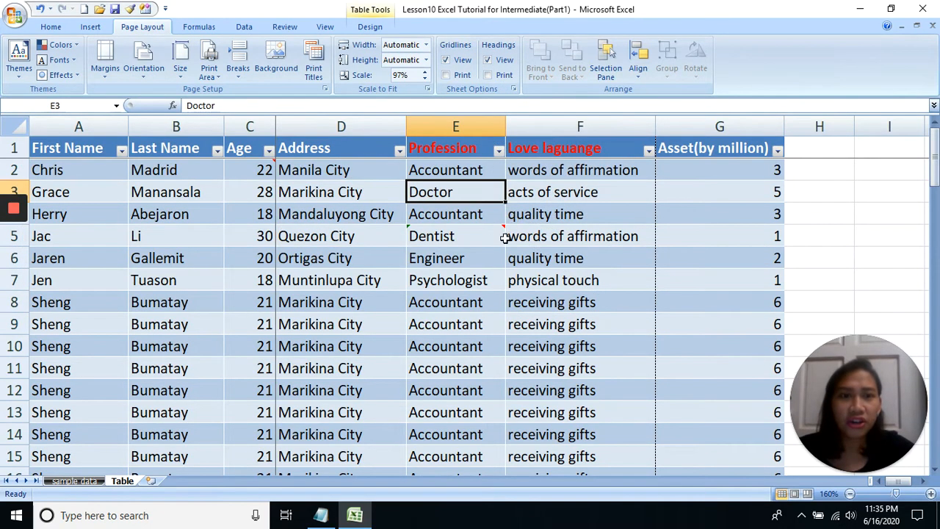
# Turn off the on-screen gridlines for the Table sheet
pyautogui.click(446, 60)
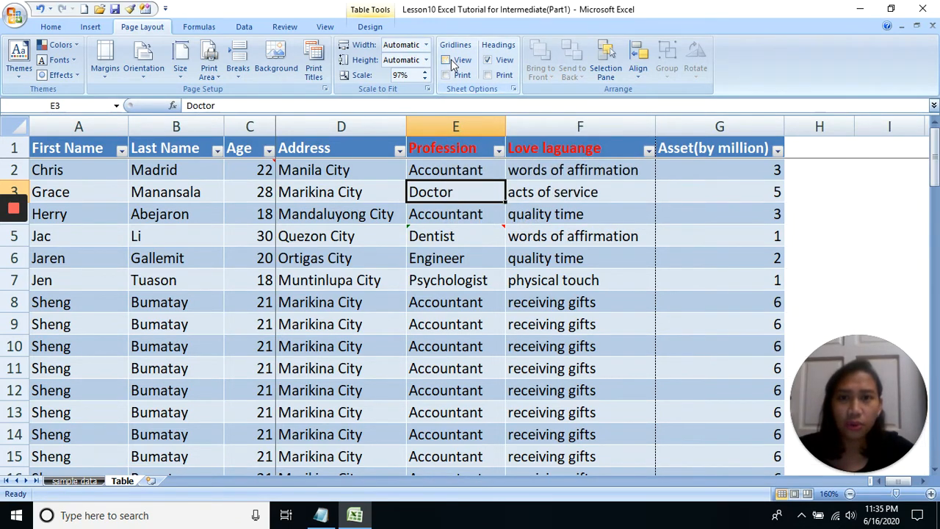
pyautogui.moveTo(12, 243)
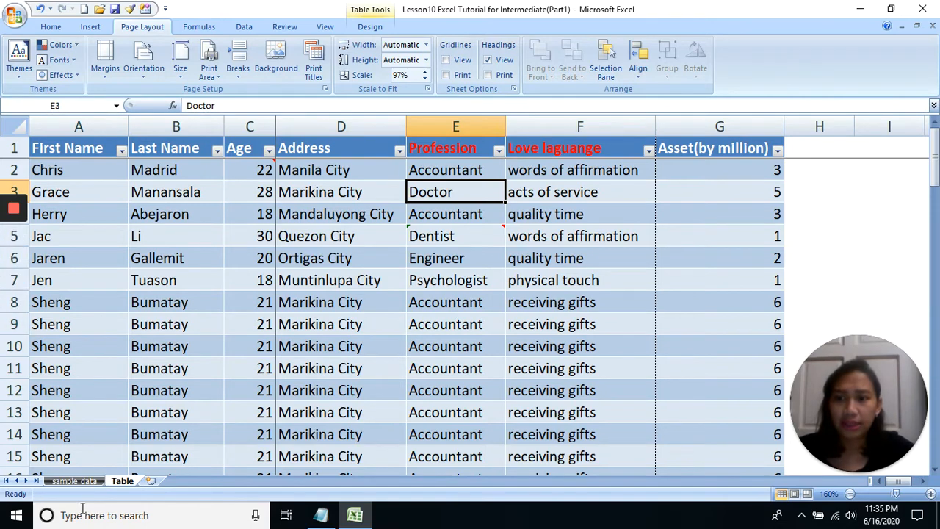
# Switch to the sample data sheet and select the friends data in A1:G8
pyautogui.click(83, 482)
pyautogui.click(269, 287)
pyautogui.moveTo(662, 303); pyautogui.dragTo(67, 164)
pyautogui.click(350, 206)
pyautogui.moveTo(645, 303); pyautogui.dragTo(67, 164)
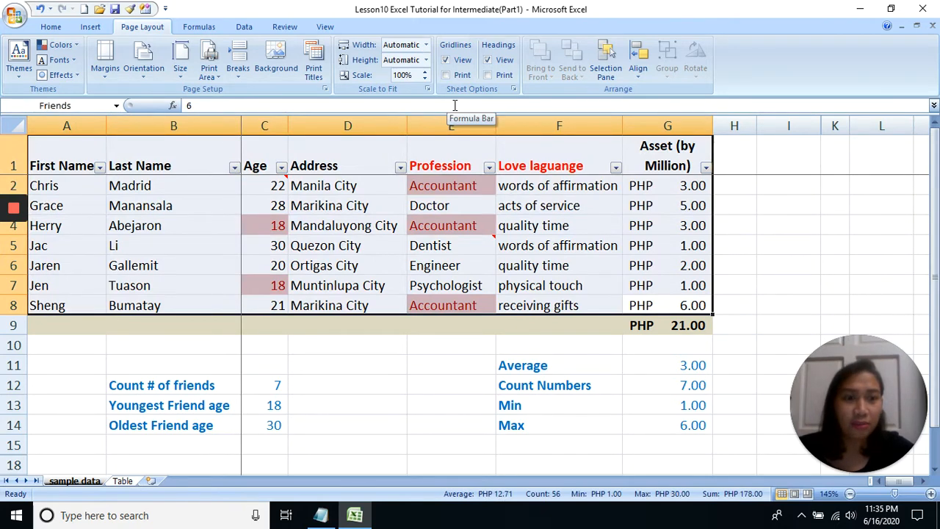
# Turn the on-screen gridlines of the sample data sheet off and on again, checking the empty cells beside the data
pyautogui.click(446, 61)
pyautogui.moveTo(769, 190); pyautogui.dragTo(774, 272)
pyautogui.moveTo(763, 219); pyautogui.dragTo(837, 271)
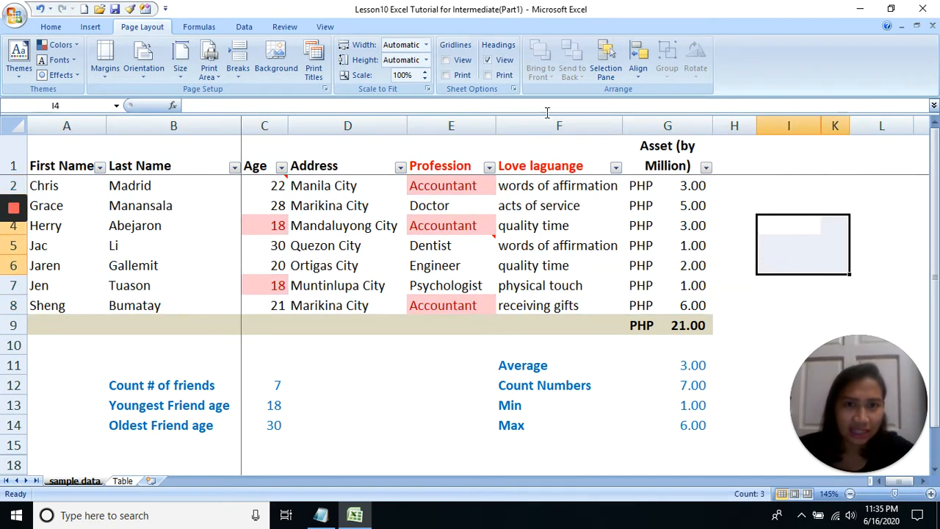
pyautogui.click(446, 62)
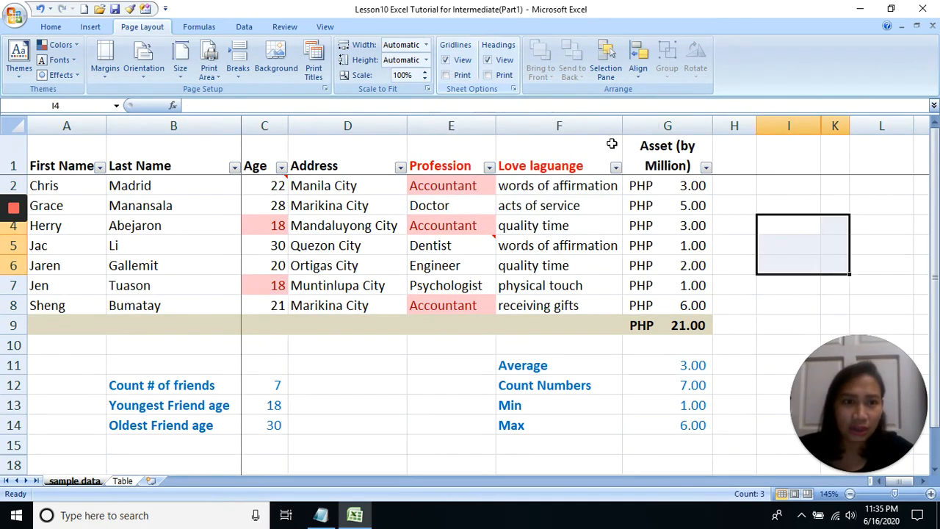
pyautogui.moveTo(736, 186); pyautogui.dragTo(767, 243)
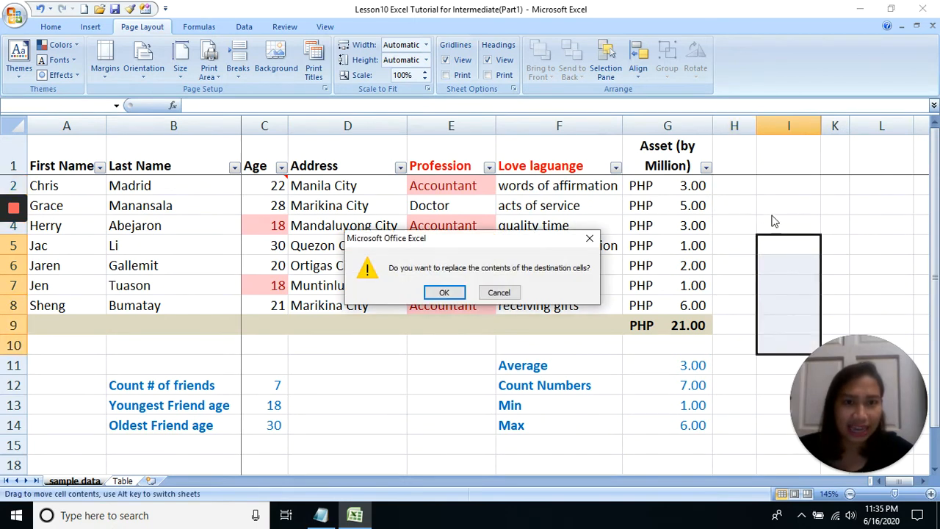
pyautogui.click(589, 239)
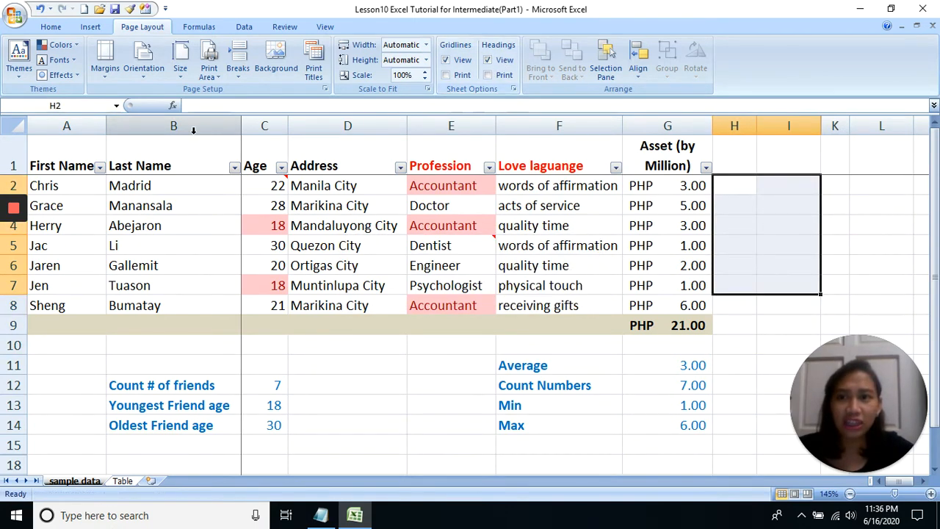
# Select columns D to F and turn the on-screen row and column headings off and on again
pyautogui.moveTo(347, 126); pyautogui.dragTo(558, 125)
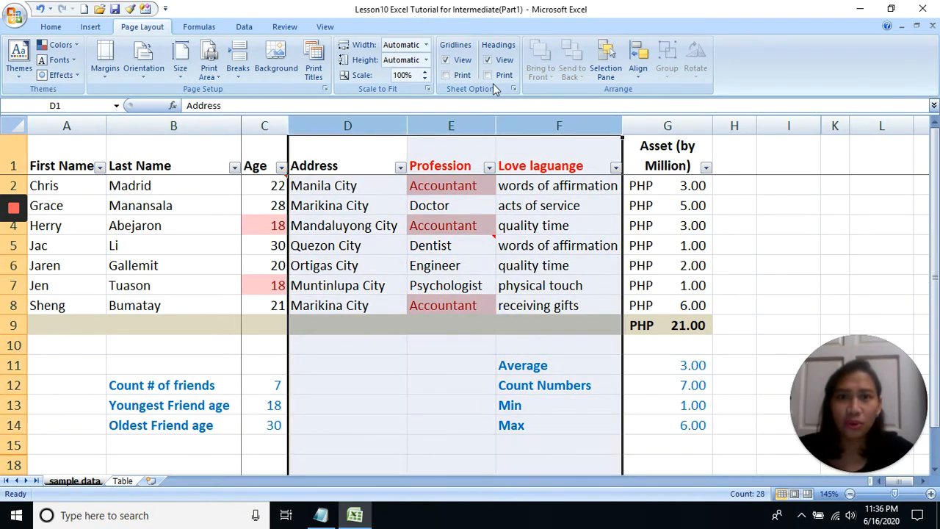
pyautogui.click(487, 61)
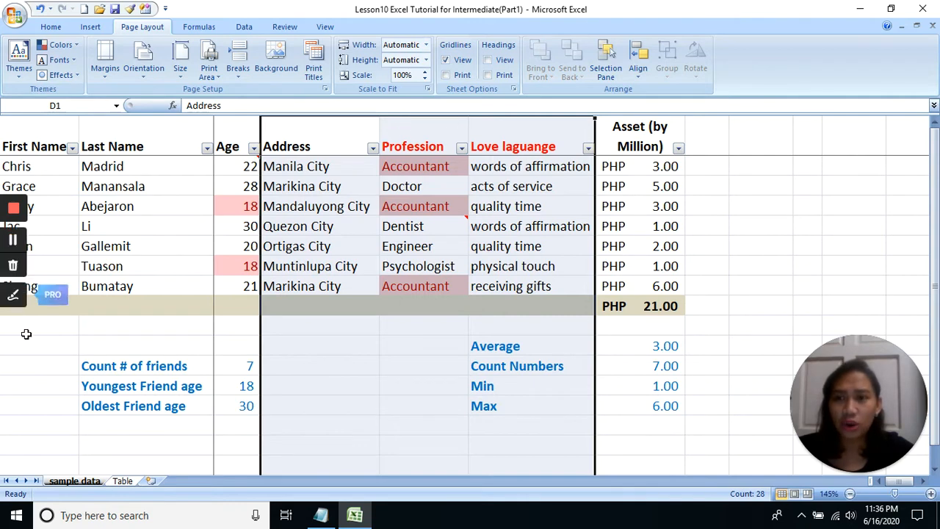
pyautogui.click(487, 60)
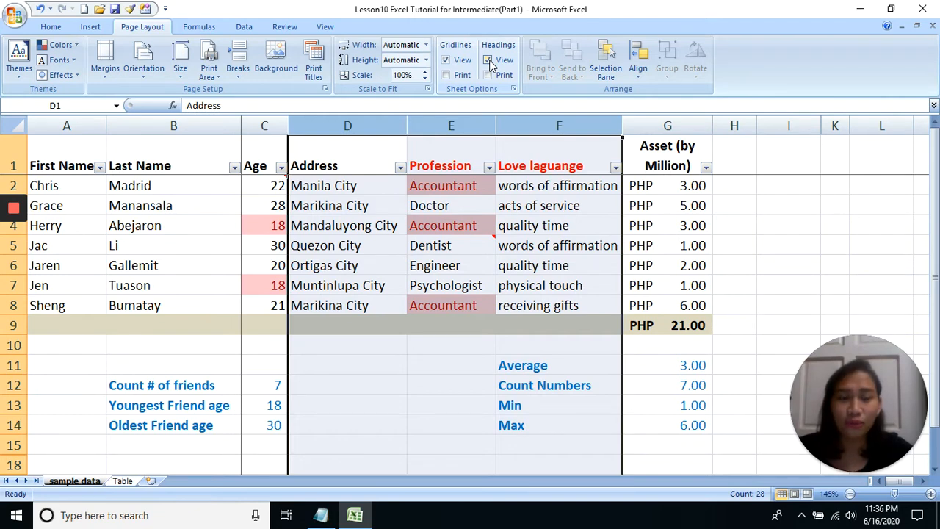
pyautogui.click(567, 217)
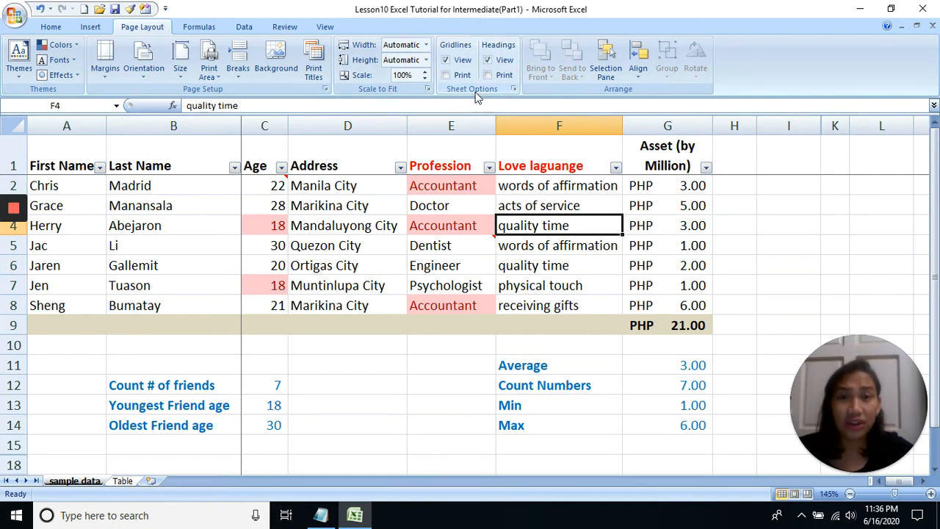
# Try the Gridlines and Row and column headings print options for the sample data sheet, cancelling the page setup
pyautogui.click(309, 76)
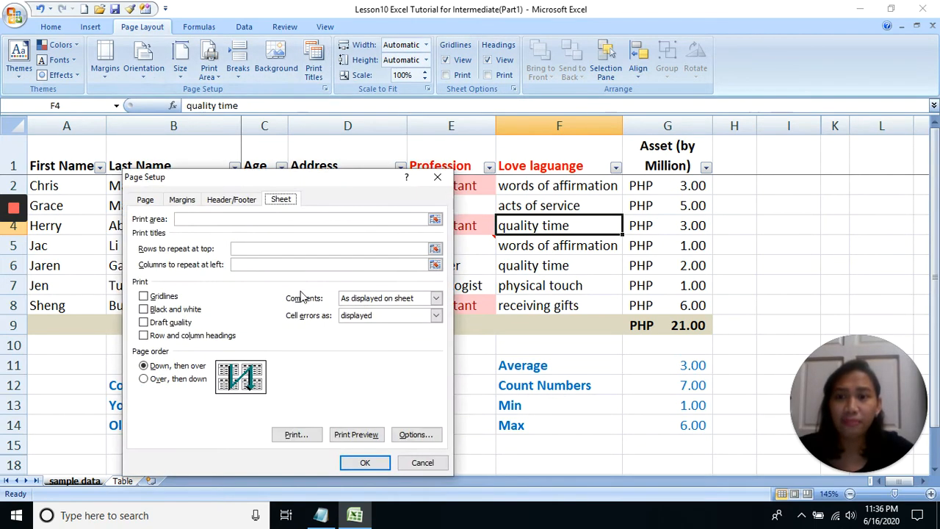
pyautogui.click(147, 297)
pyautogui.click(163, 336)
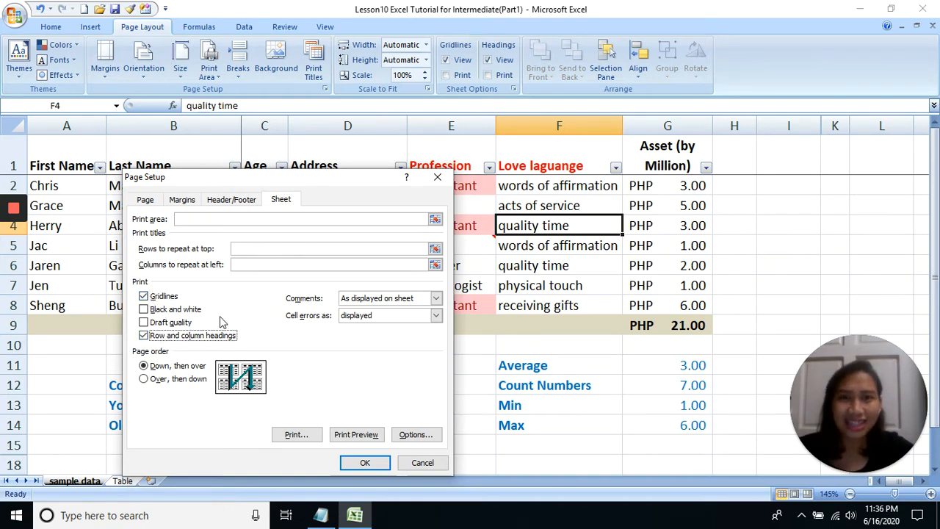
pyautogui.click(425, 462)
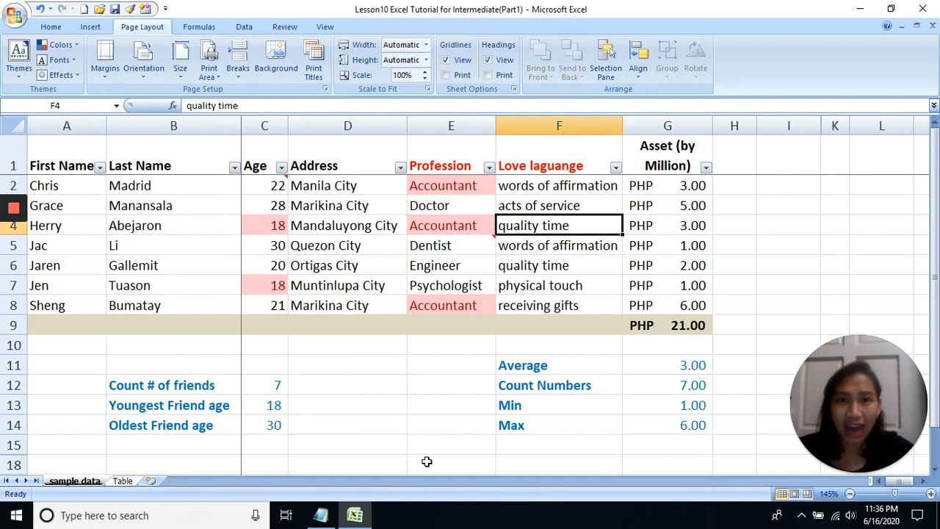
pyautogui.click(470, 260)
pyautogui.click(481, 226)
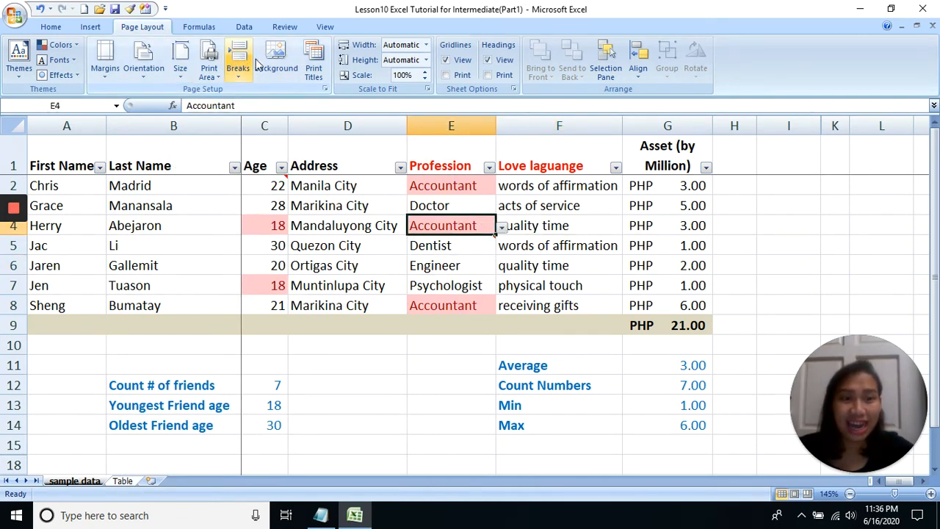
pyautogui.moveTo(19, 247)
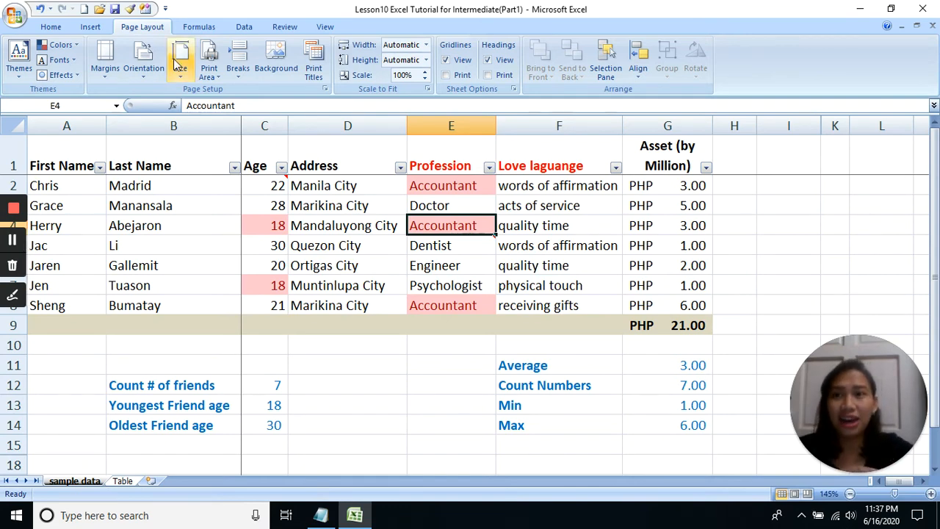
pyautogui.click(208, 27)
pyautogui.click(245, 29)
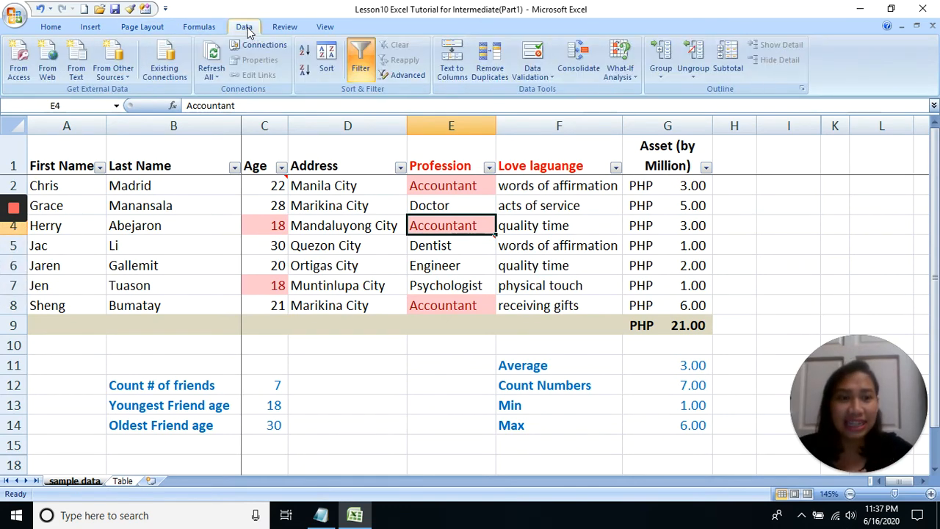
pyautogui.click(292, 30)
pyautogui.click(327, 29)
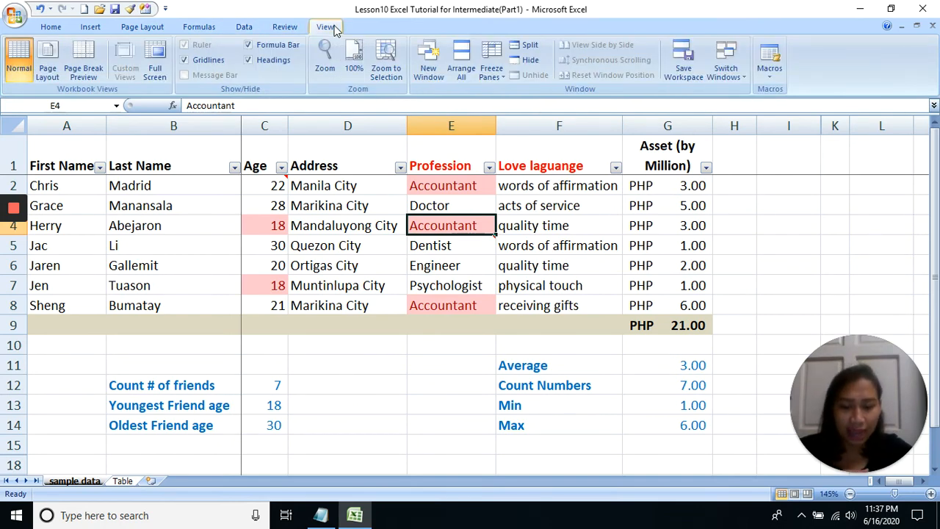